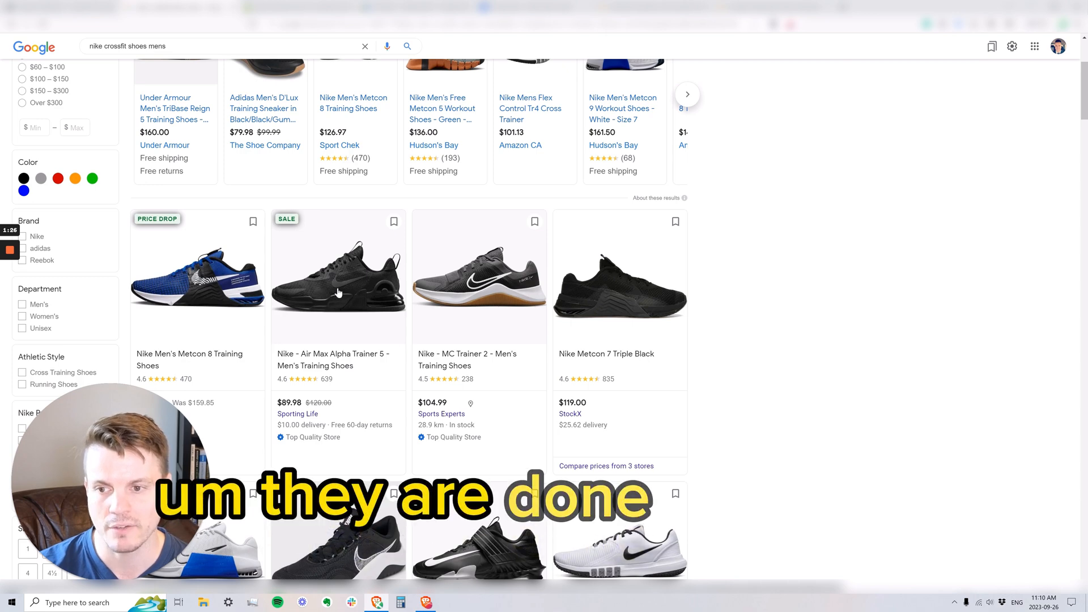
Go through the open Google Ads products page, the Shopify homepage, Google Merchant Center promotions and the Stamped homepage
{"action": "scroll", "coordinate": [339, 291], "scroll_direction": "up", "scroll_amount": 4}
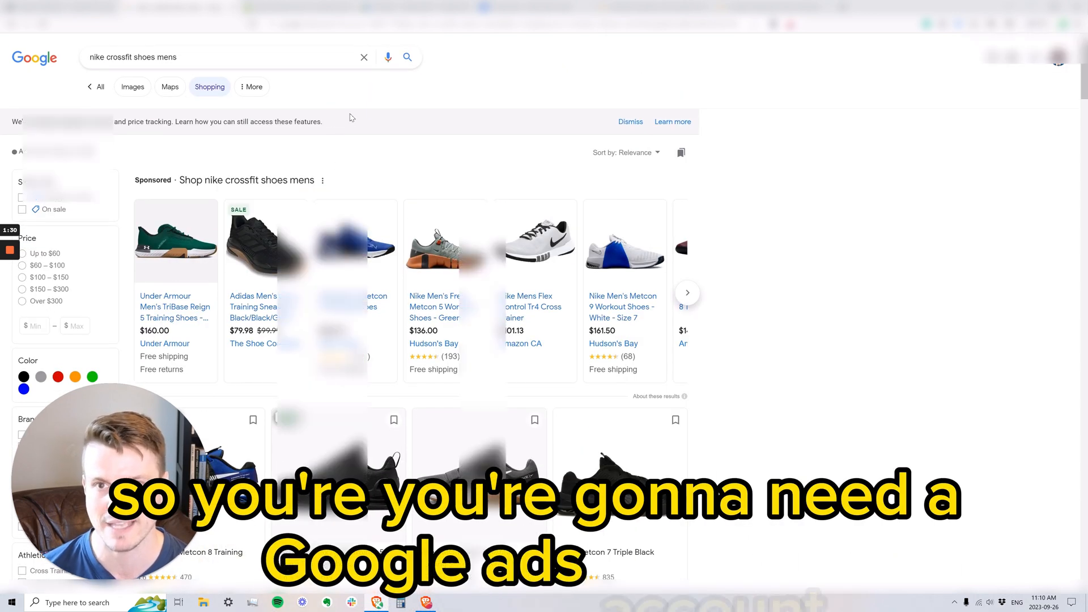
{"action": "left_click", "coordinate": [371, 6]}
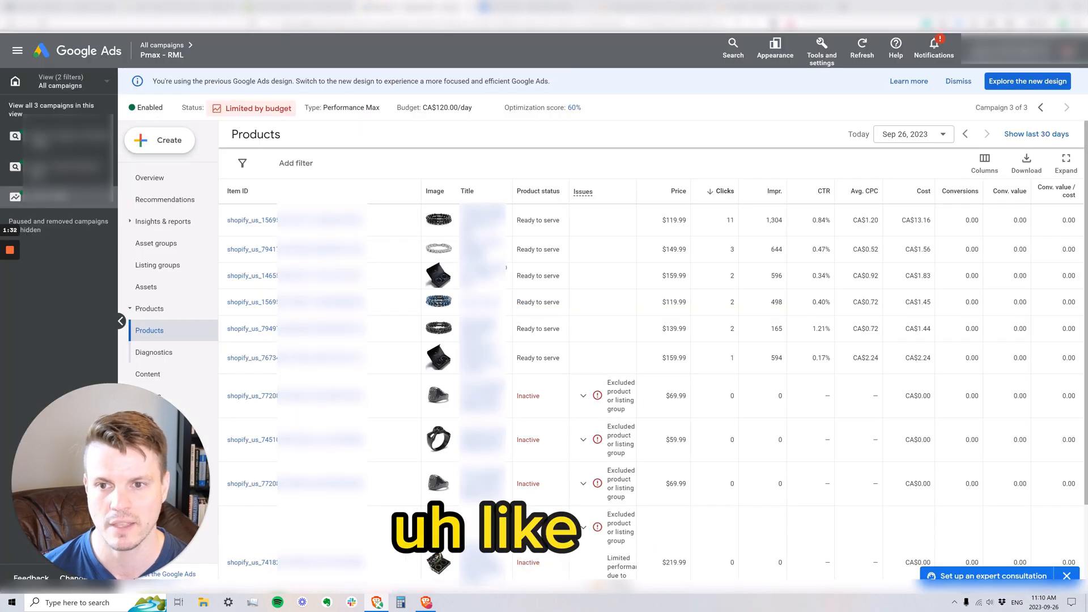
{"action": "left_click", "coordinate": [337, 8]}
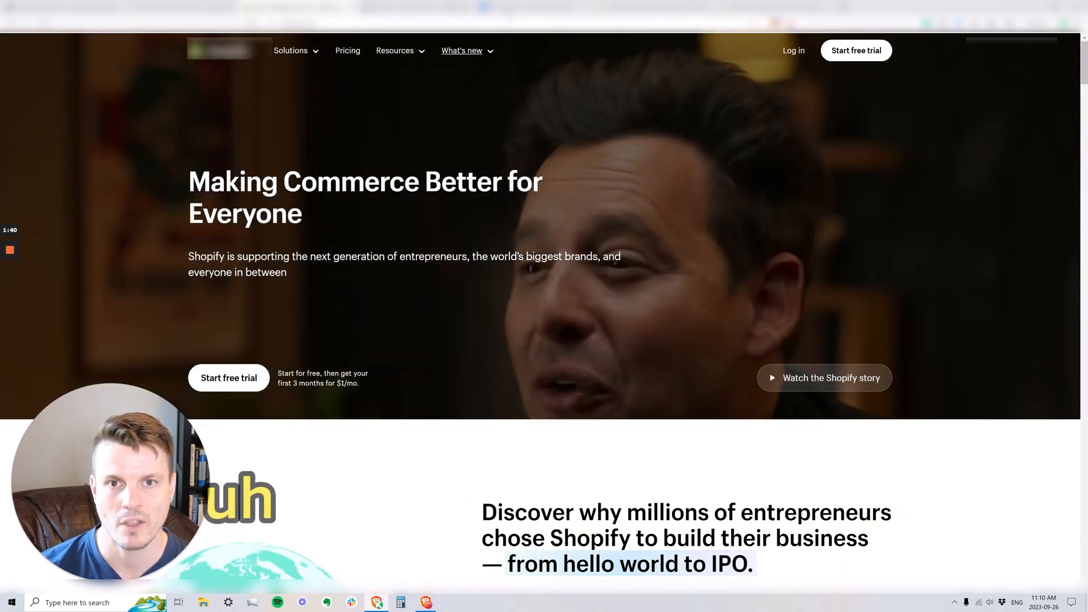
{"action": "left_click", "coordinate": [527, 8]}
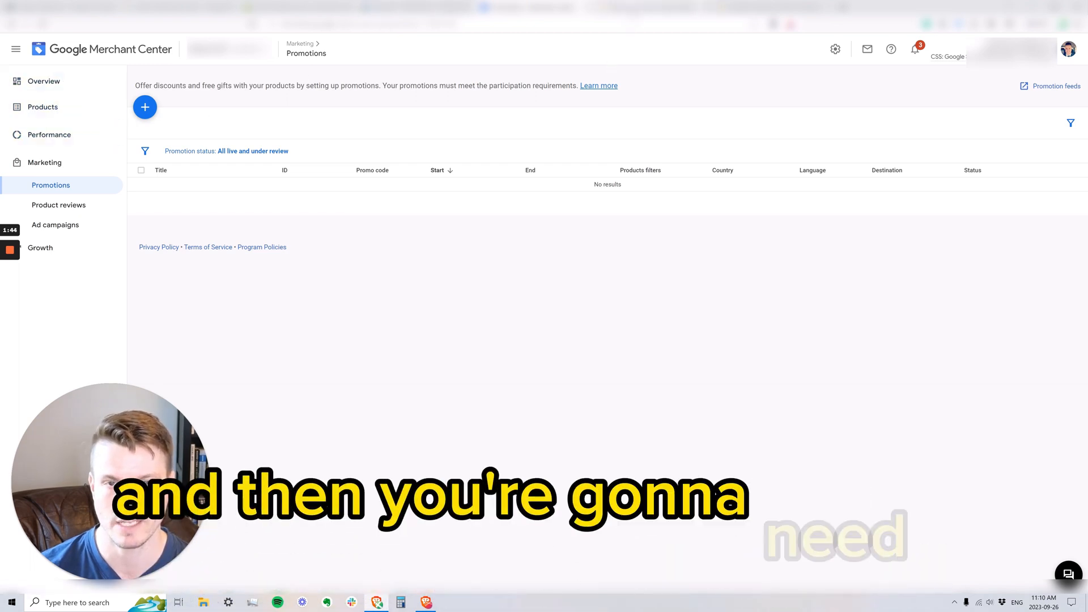
{"action": "left_click", "coordinate": [637, 8]}
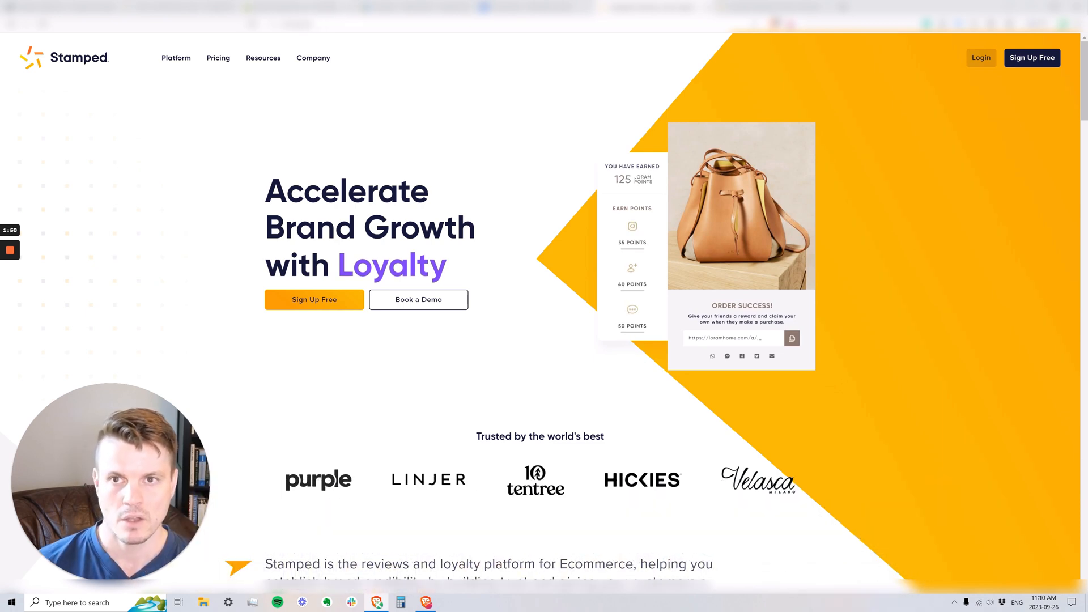
Return to Google Merchant Center and open the account overview
{"action": "left_click", "coordinate": [515, 6]}
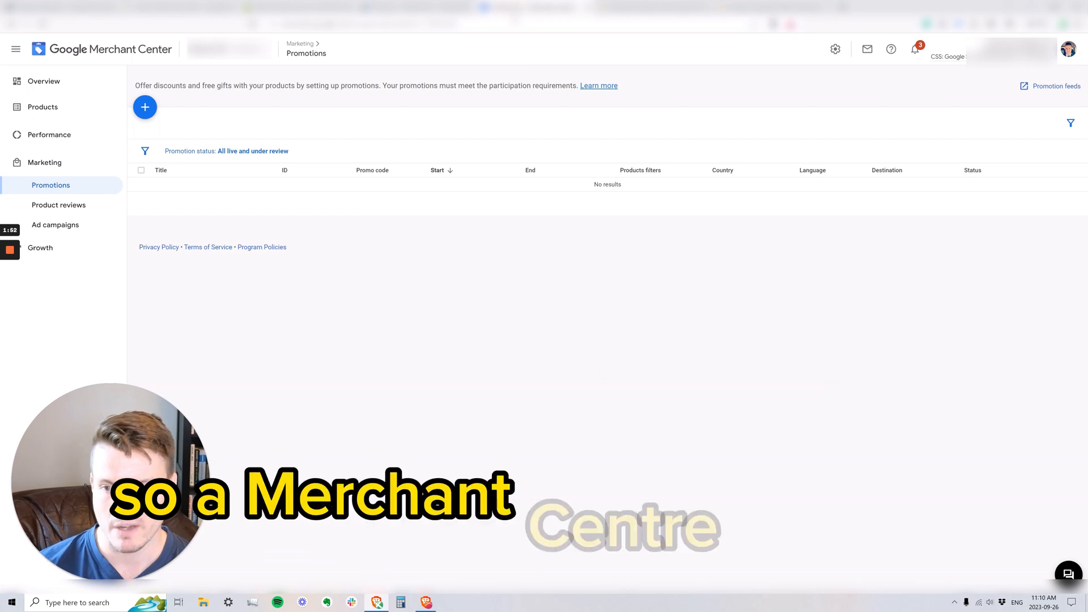
{"action": "left_click", "coordinate": [45, 79]}
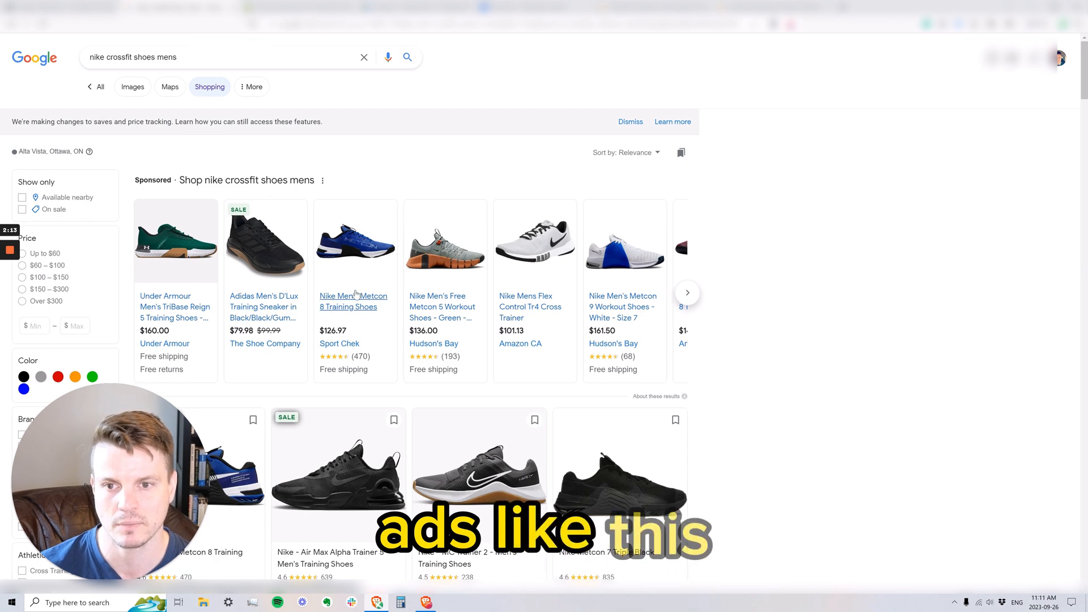
Examine the sponsored and organic listings in the Google Shopping results for men's Nike CrossFit shoes, and check the Merchant Center overview
{"action": "scroll", "coordinate": [355, 293], "scroll_direction": "down", "scroll_amount": 4}
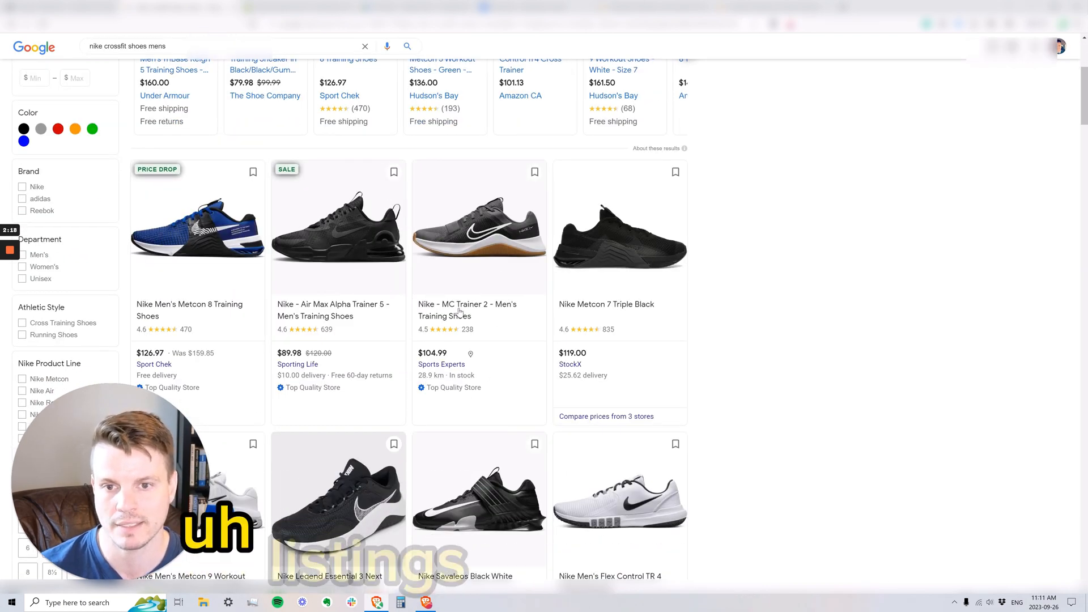
{"action": "scroll", "coordinate": [456, 306], "scroll_direction": "down", "scroll_amount": 2}
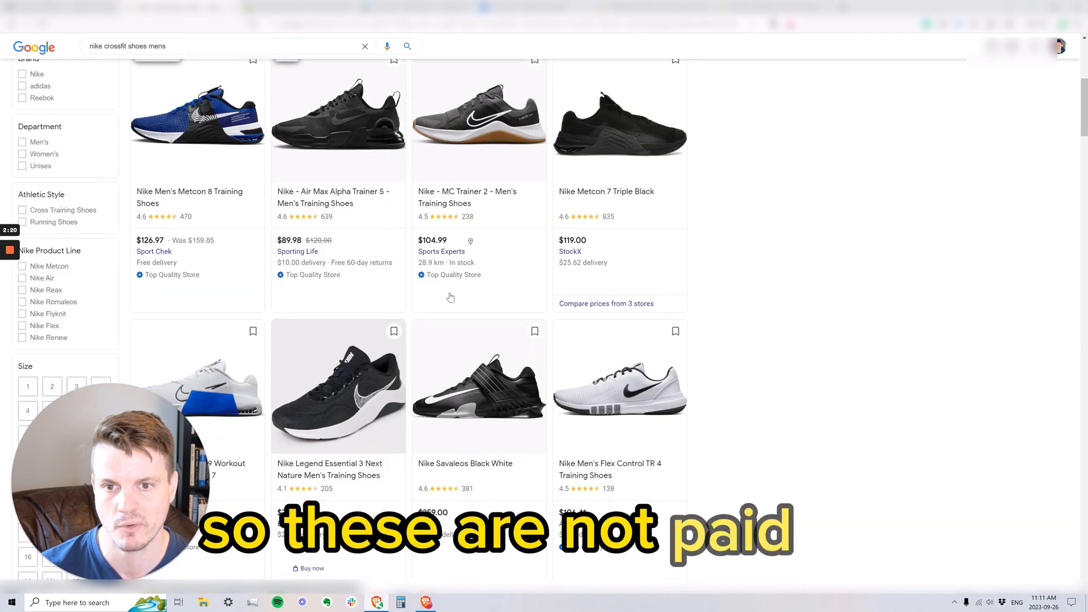
{"action": "scroll", "coordinate": [450, 297], "scroll_direction": "down", "scroll_amount": 1}
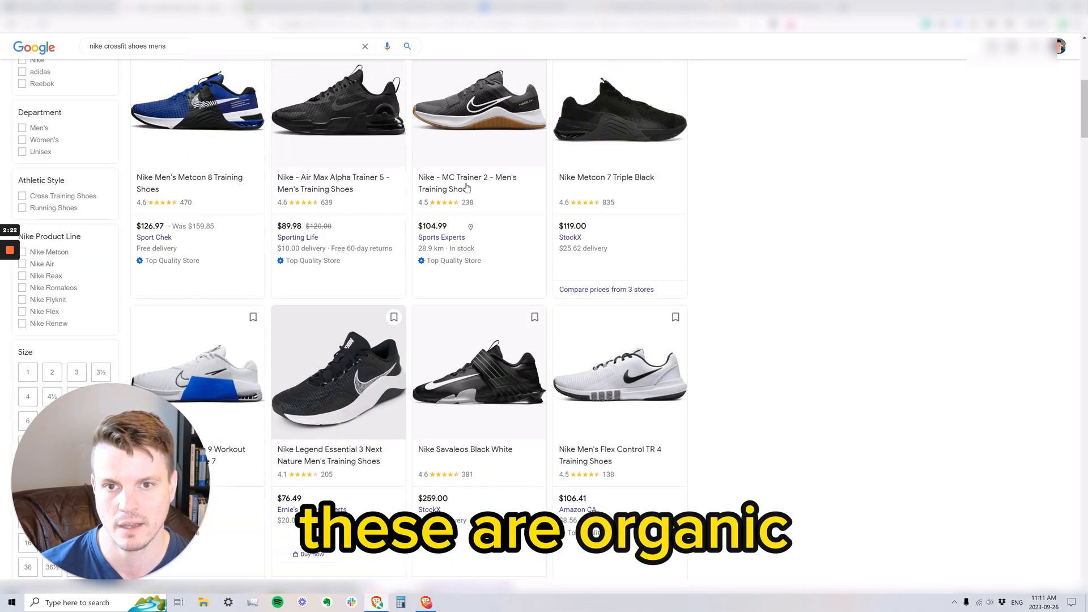
{"action": "scroll", "coordinate": [463, 215], "scroll_direction": "up", "scroll_amount": 3}
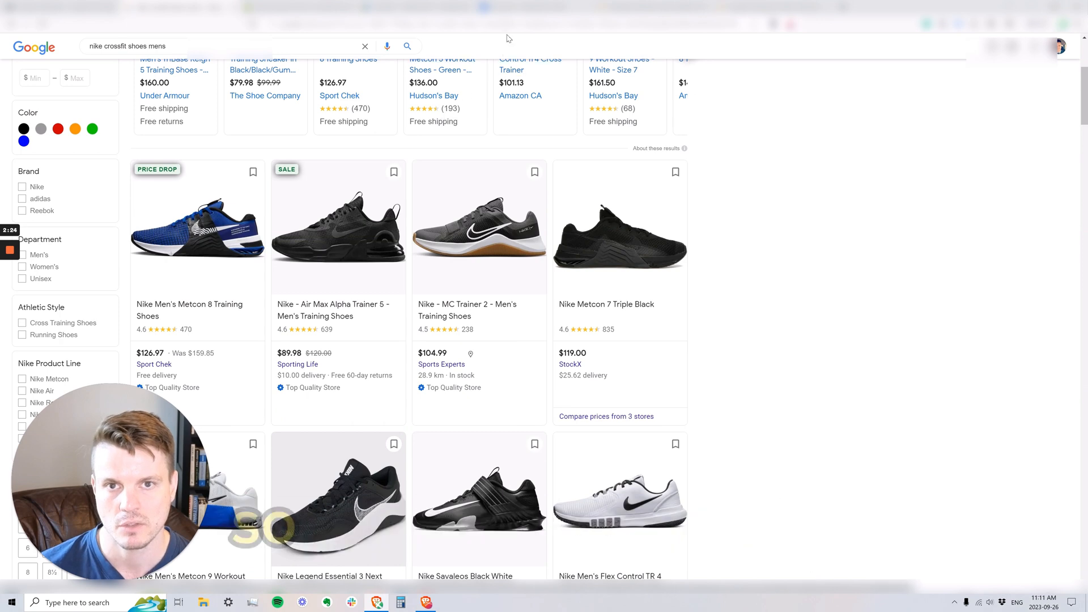
{"action": "left_click", "coordinate": [513, 8]}
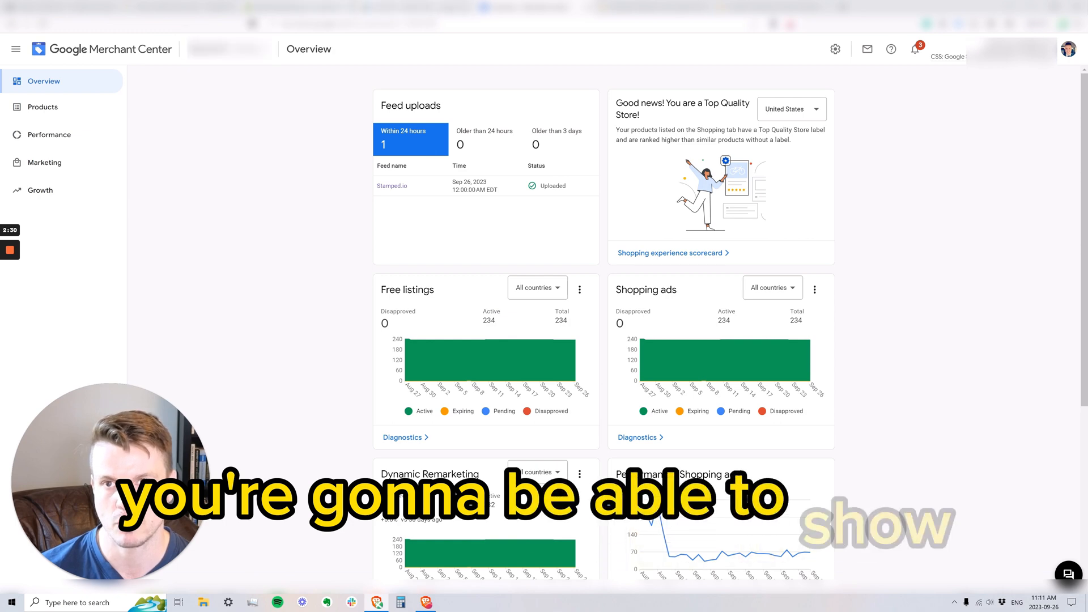
{"action": "left_click", "coordinate": [190, 7]}
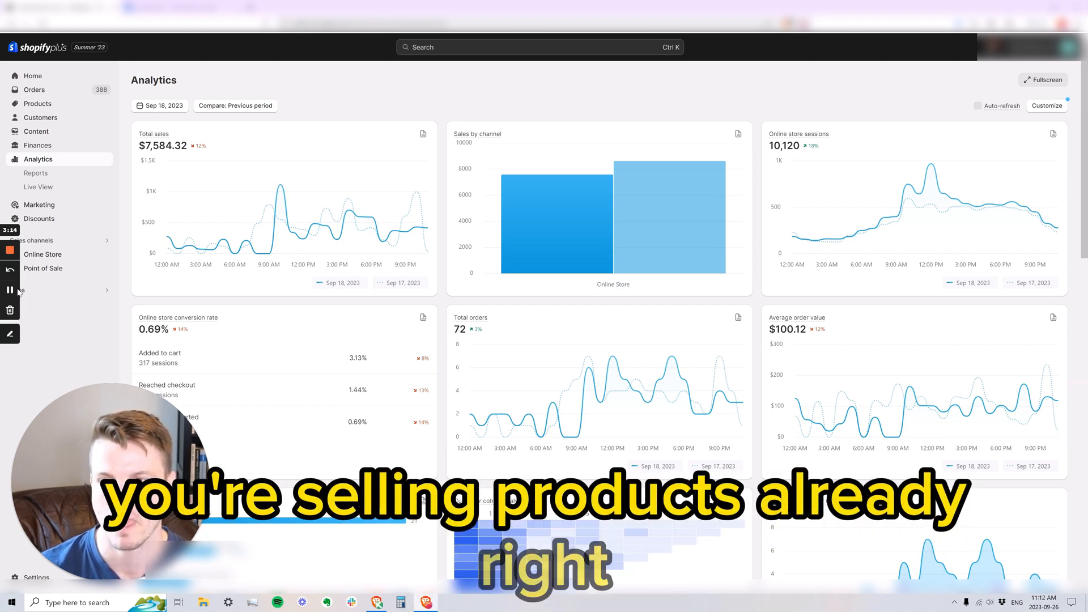
Search the installed Shopify apps for "googl" and open the Google & YouTube channel
{"action": "left_click", "coordinate": [33, 290]}
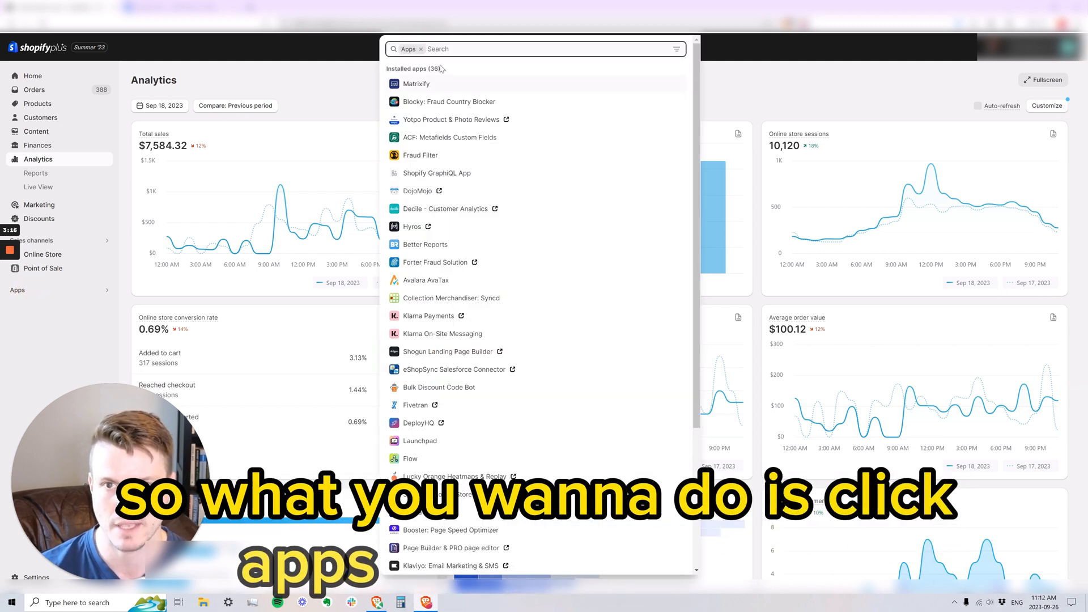
{"action": "type", "text": "googl"}
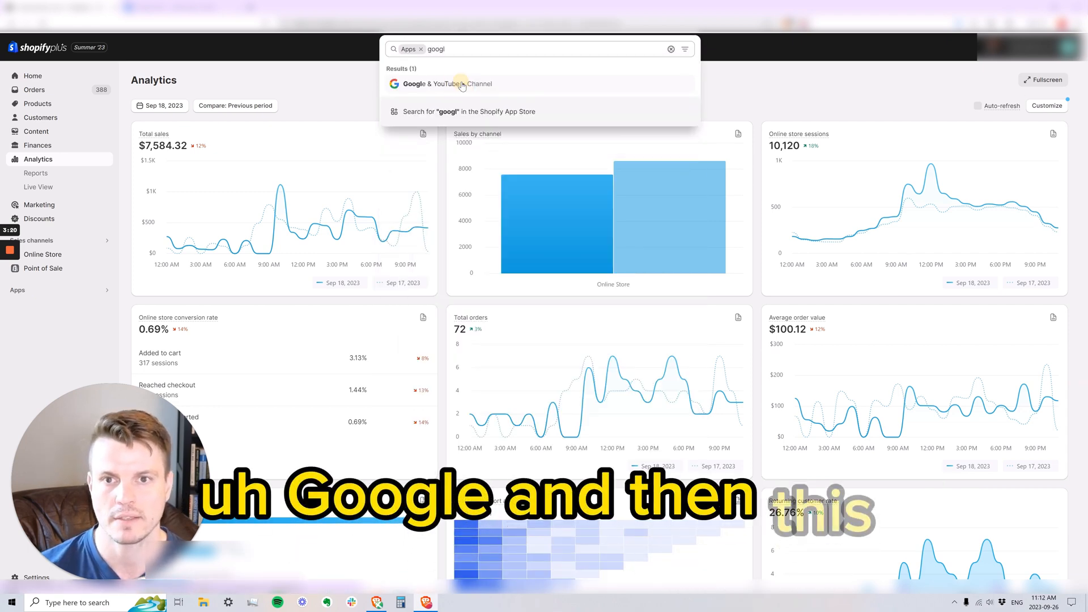
{"action": "left_click", "coordinate": [462, 85]}
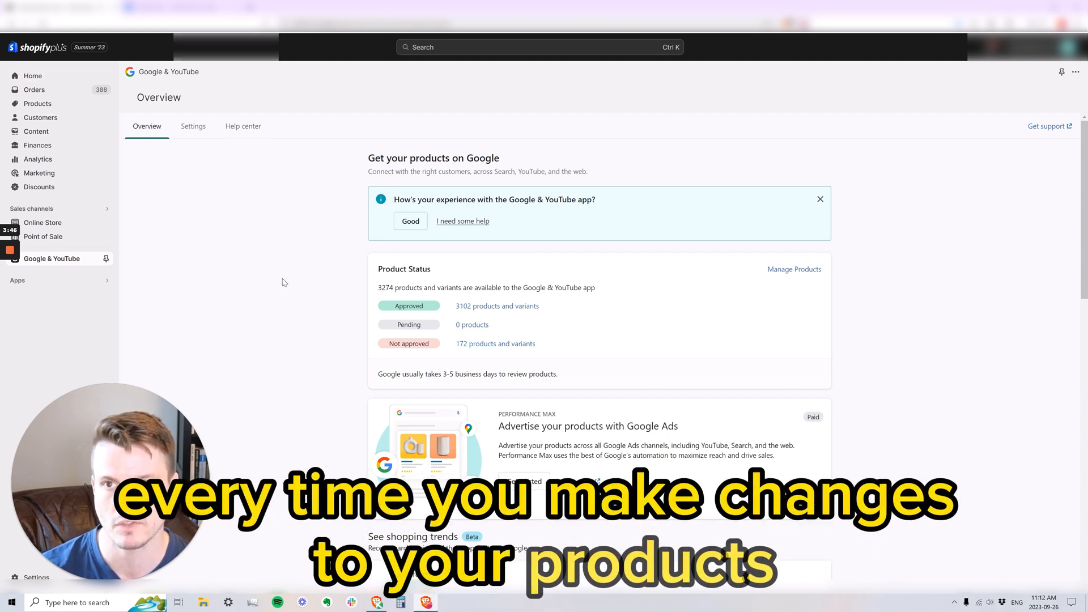
Check the store's Merchant Center overview against the product status in Shopify's Google & YouTube app
{"action": "left_click", "coordinate": [182, 7]}
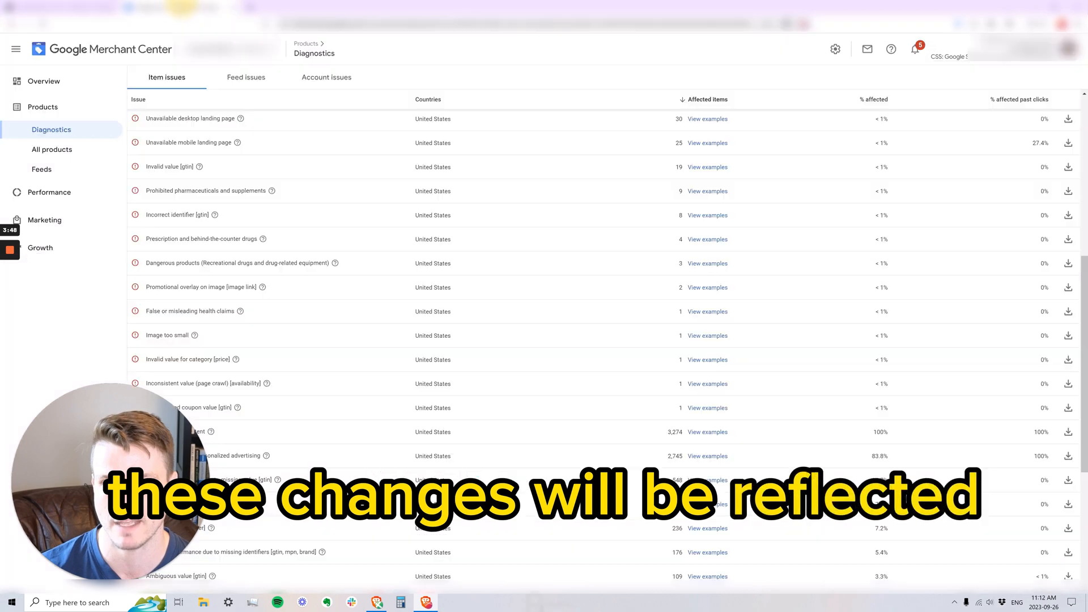
{"action": "left_click", "coordinate": [46, 83]}
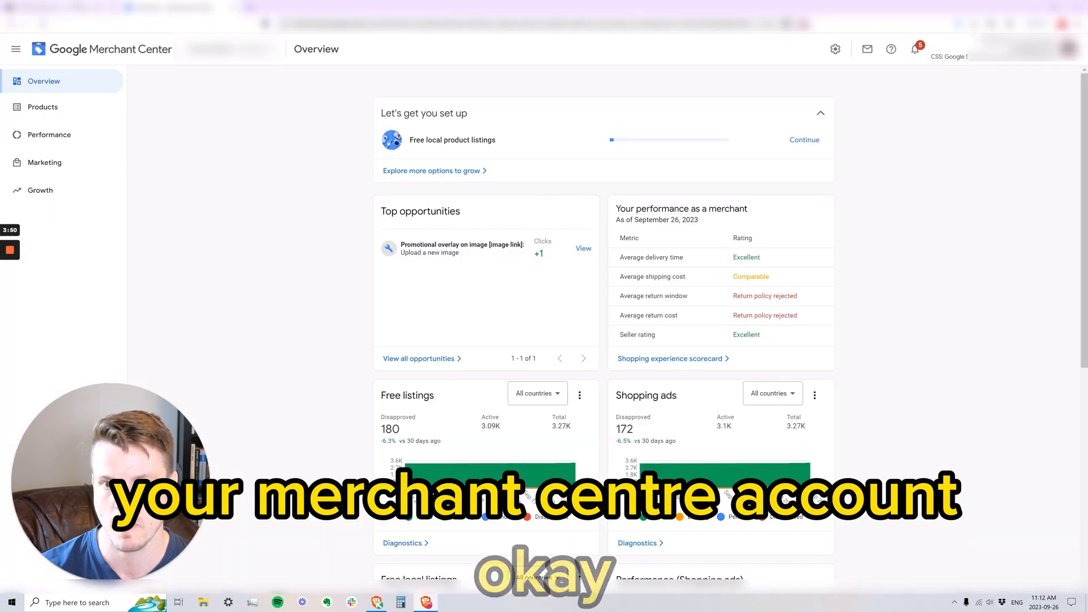
{"action": "left_click", "coordinate": [74, 7]}
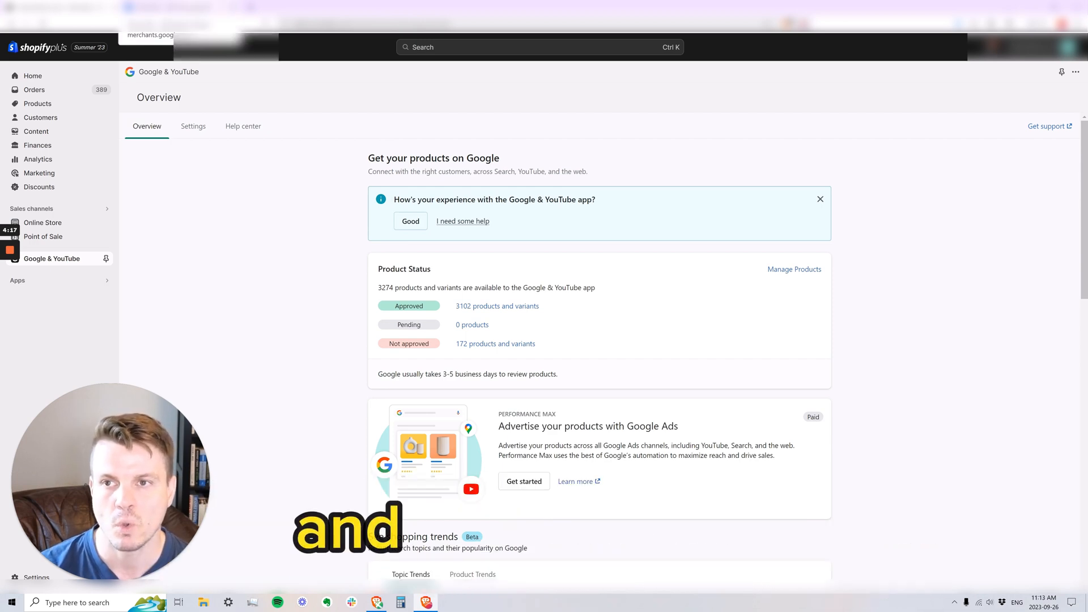
{"action": "left_click", "coordinate": [170, 8]}
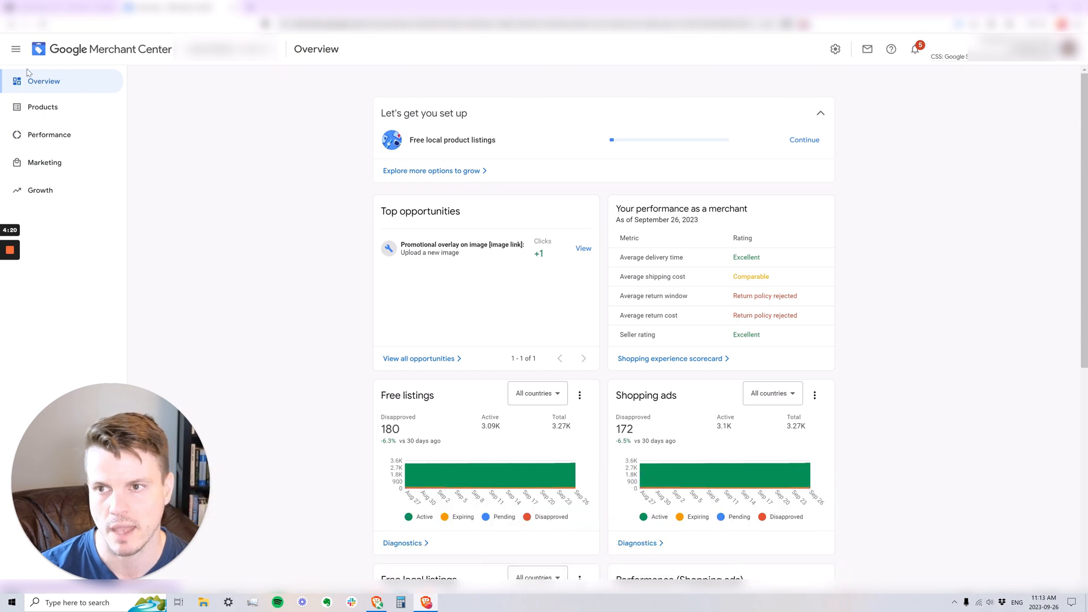
View the product feeds in the store's Merchant Center, and the full product list in the other Merchant Center account
{"action": "left_click", "coordinate": [59, 113]}
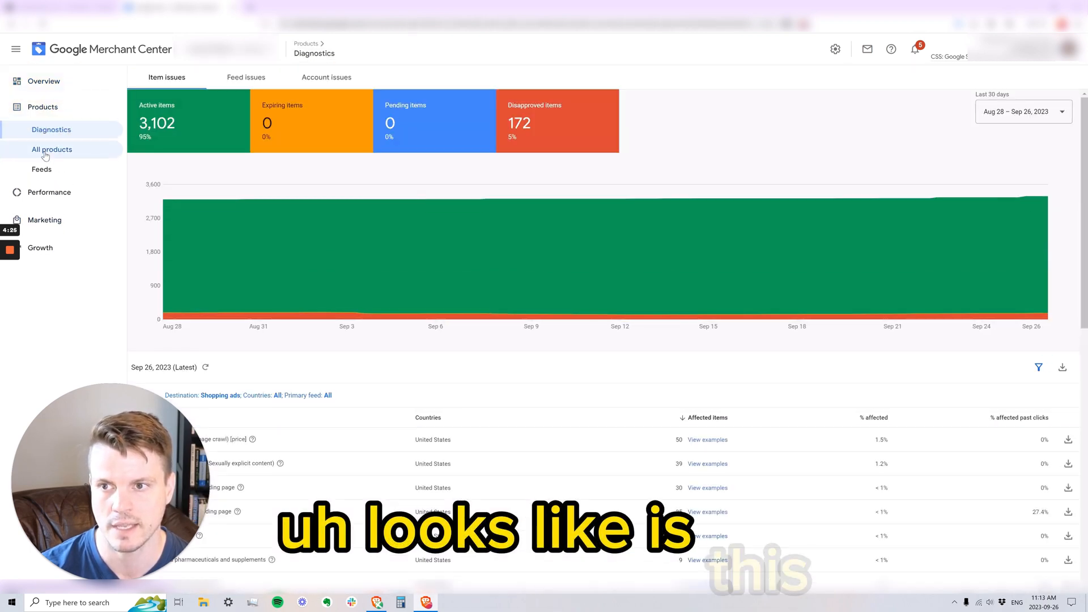
{"action": "left_click", "coordinate": [48, 170]}
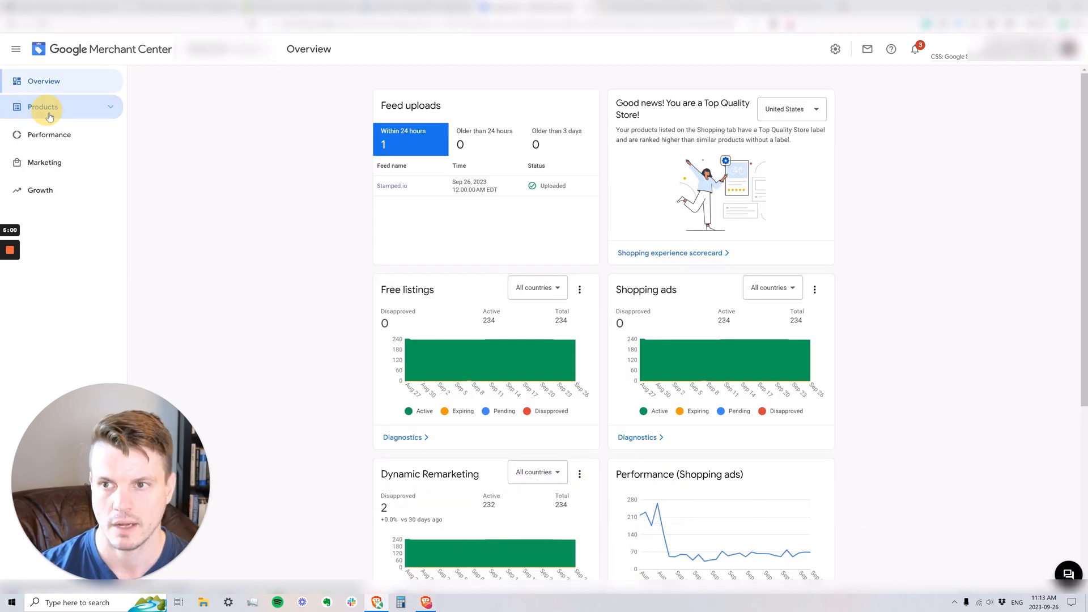
{"action": "left_click", "coordinate": [44, 107]}
{"action": "left_click", "coordinate": [61, 152]}
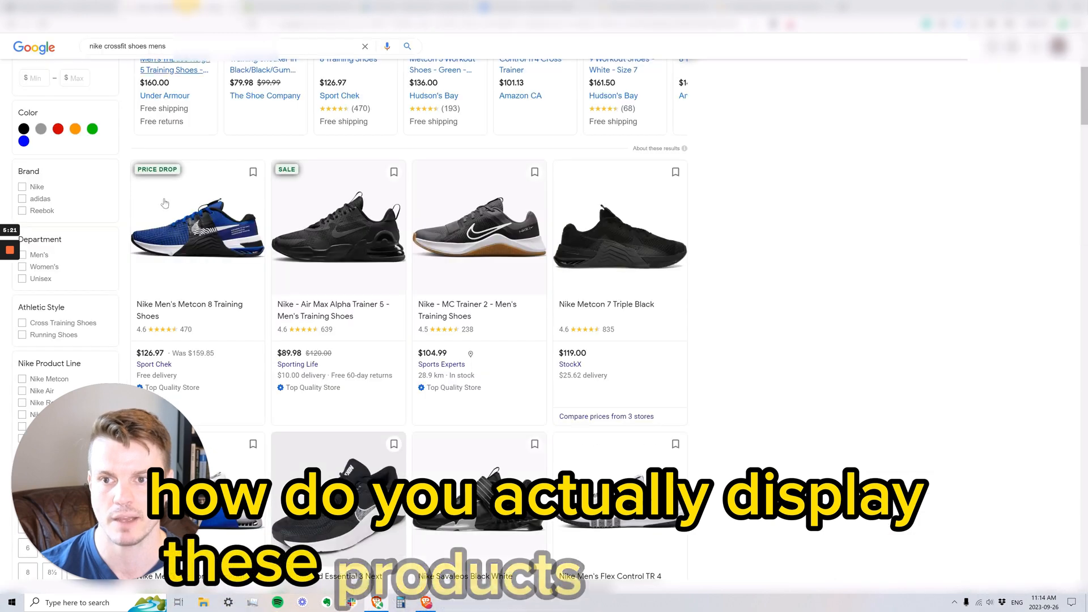
Switch to Google Ads and start a new campaign with the Sales objective, keeping the Purchases conversion goal
{"action": "scroll", "coordinate": [467, 199], "scroll_direction": "up", "scroll_amount": 5}
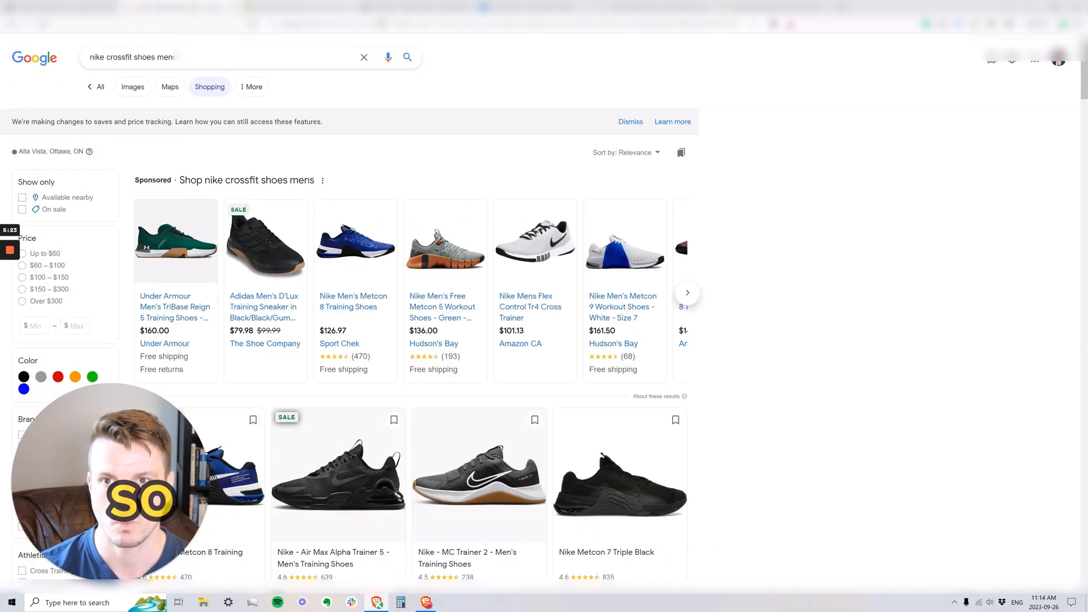
{"action": "left_click", "coordinate": [391, 8]}
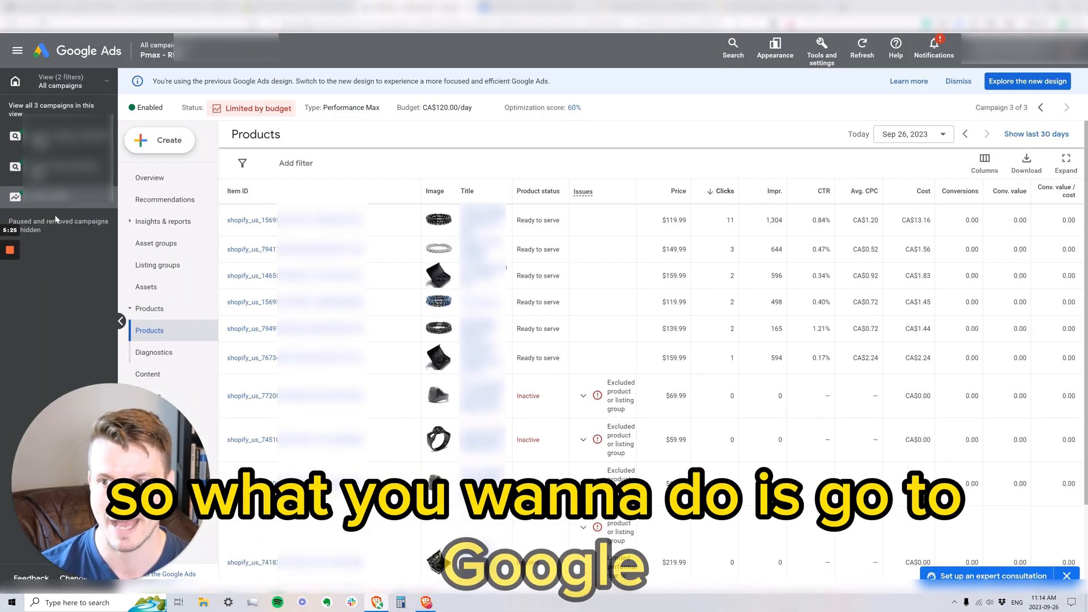
{"action": "left_click", "coordinate": [159, 142]}
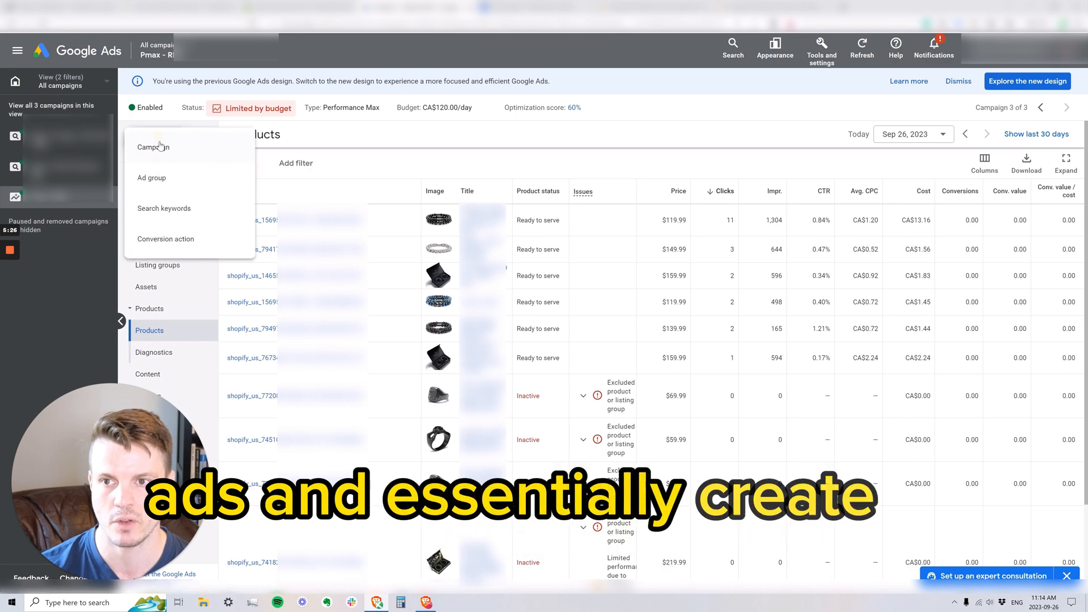
{"action": "left_click", "coordinate": [187, 160]}
{"action": "left_click", "coordinate": [337, 241]}
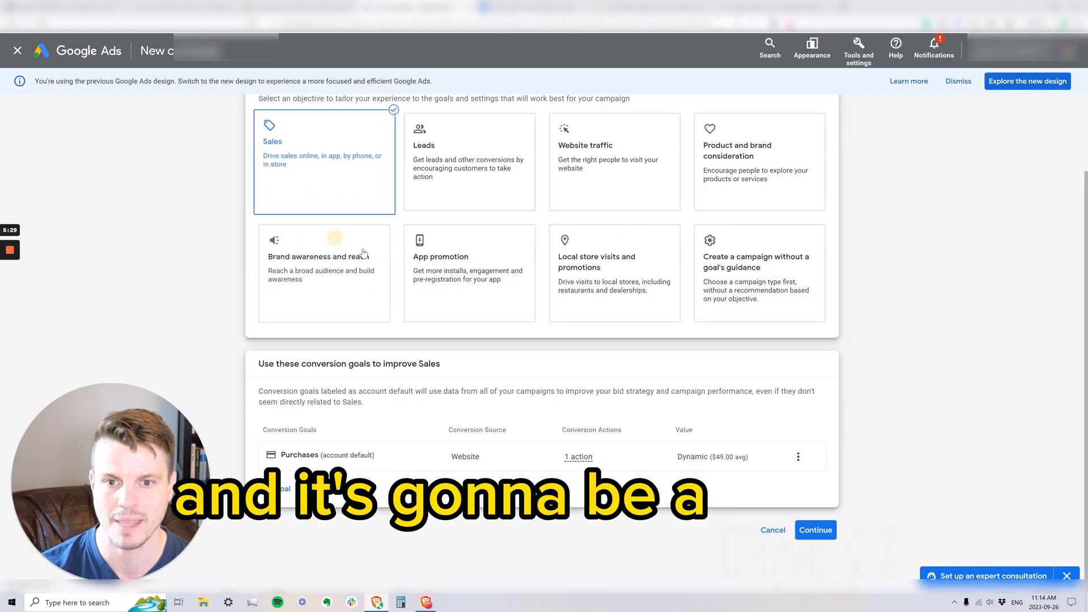
{"action": "left_click", "coordinate": [823, 534]}
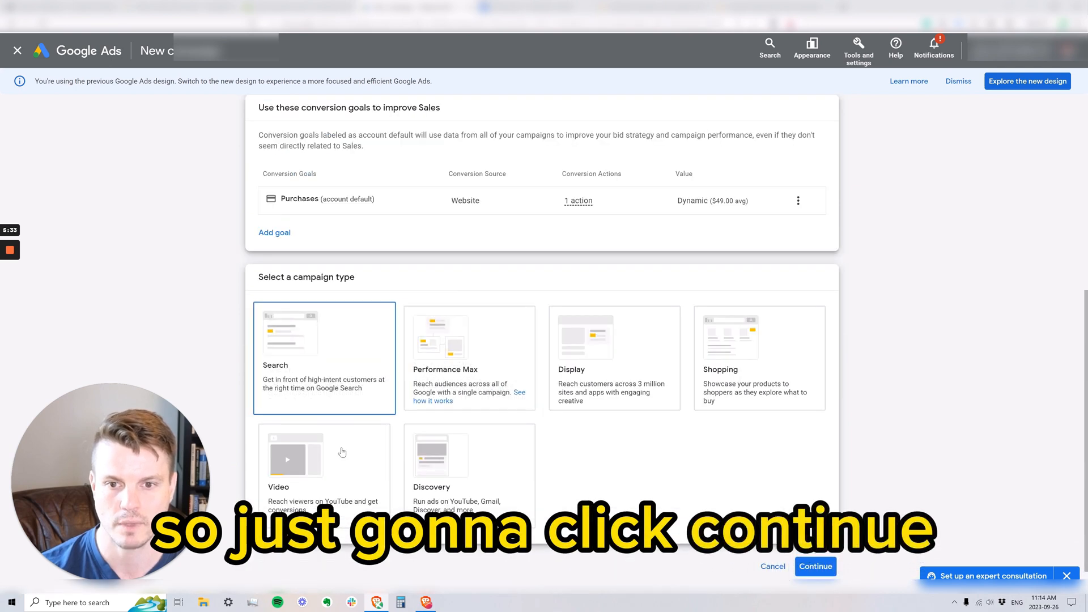
Select Performance Max as the campaign type and review the linked Merchant Center account and campaign name
{"action": "left_click", "coordinate": [470, 357]}
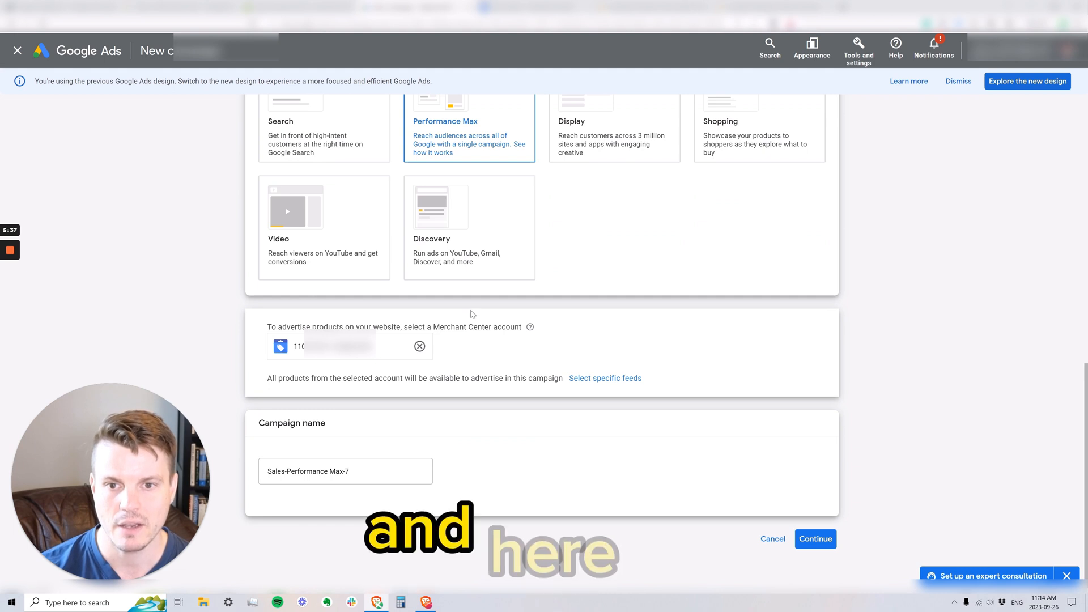
{"action": "scroll", "coordinate": [325, 307], "scroll_direction": "down", "scroll_amount": 1}
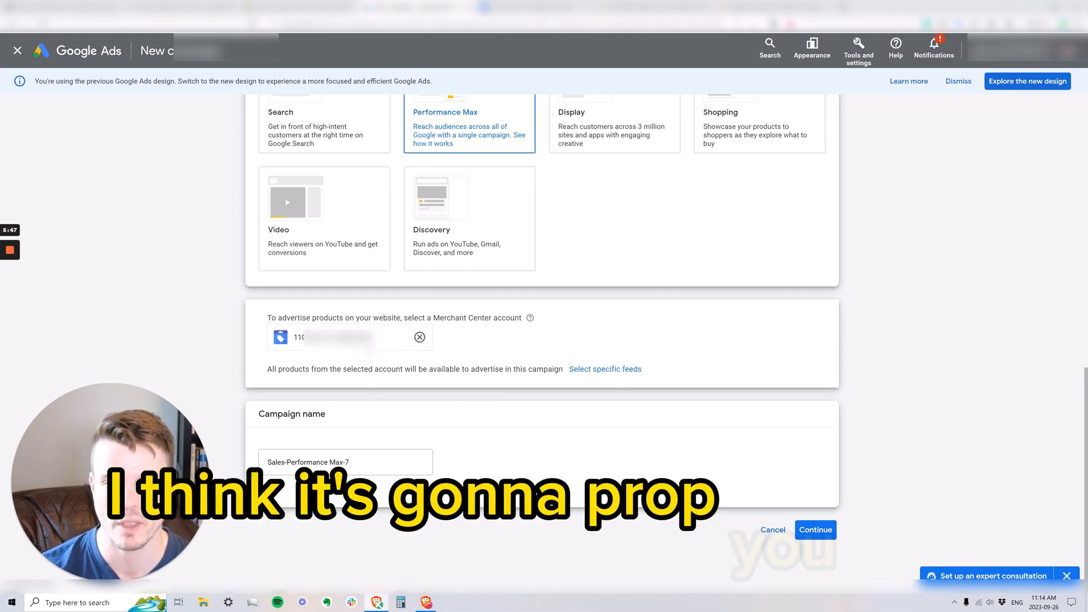
{"action": "scroll", "coordinate": [822, 108], "scroll_direction": "up", "scroll_amount": 1}
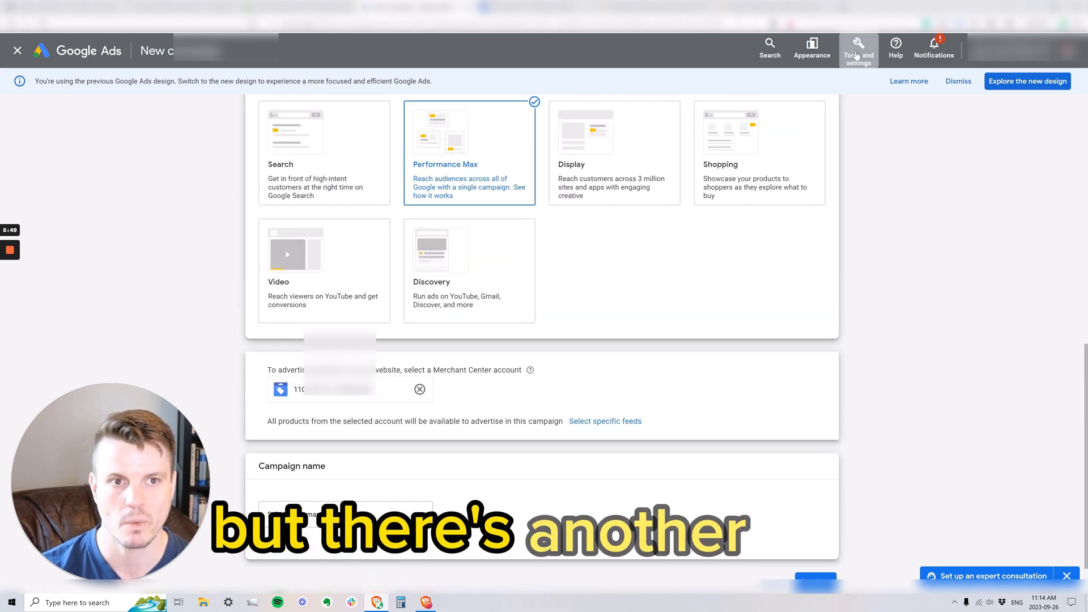
Open the Google Ads linked accounts in a separate tab and check the Google Merchant Center link and other linkable products
{"action": "left_click", "coordinate": [858, 48]}
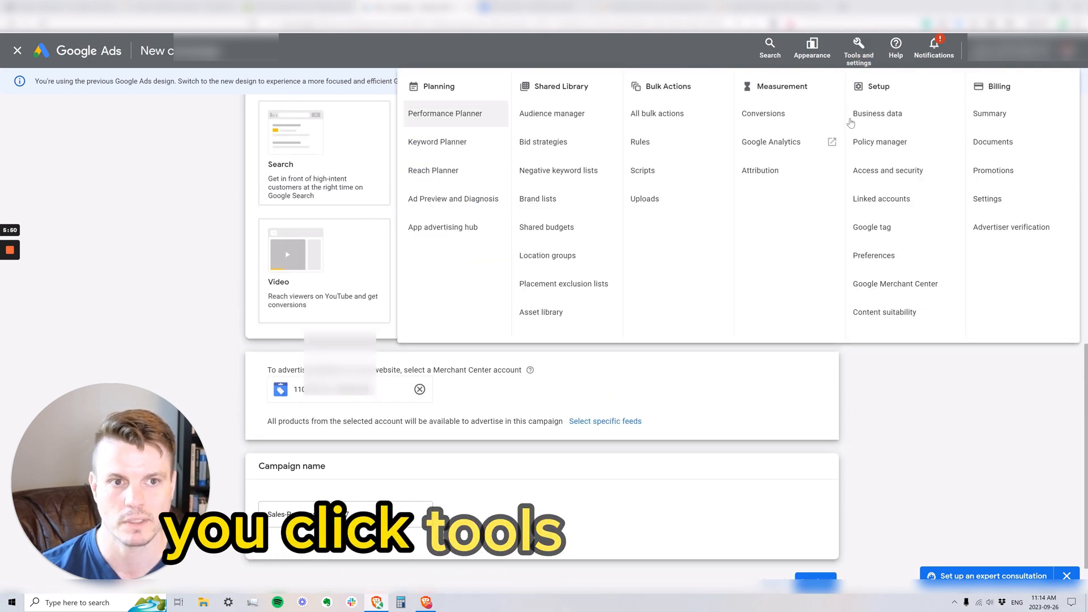
{"action": "right_click", "coordinate": [879, 205]}
{"action": "left_click", "coordinate": [887, 210]}
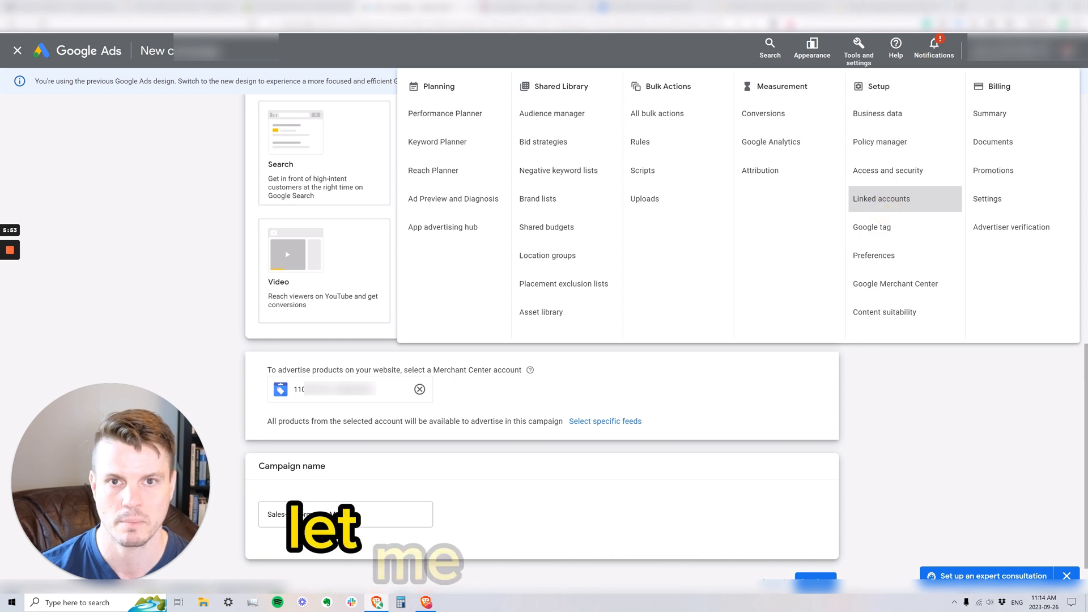
{"action": "left_click", "coordinate": [542, 7]}
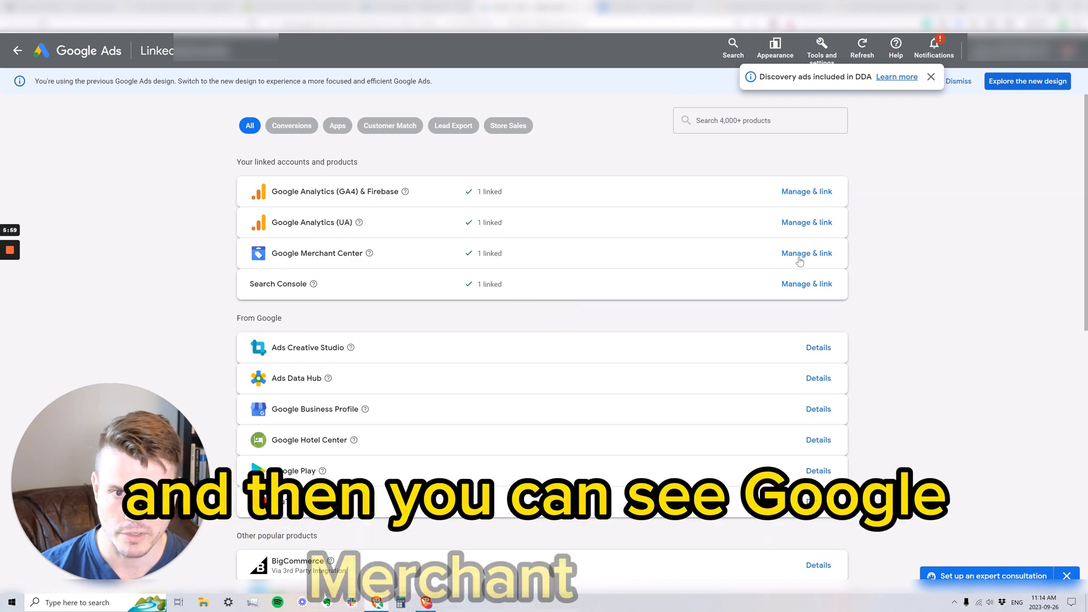
{"action": "scroll", "coordinate": [308, 288], "scroll_direction": "down", "scroll_amount": 3}
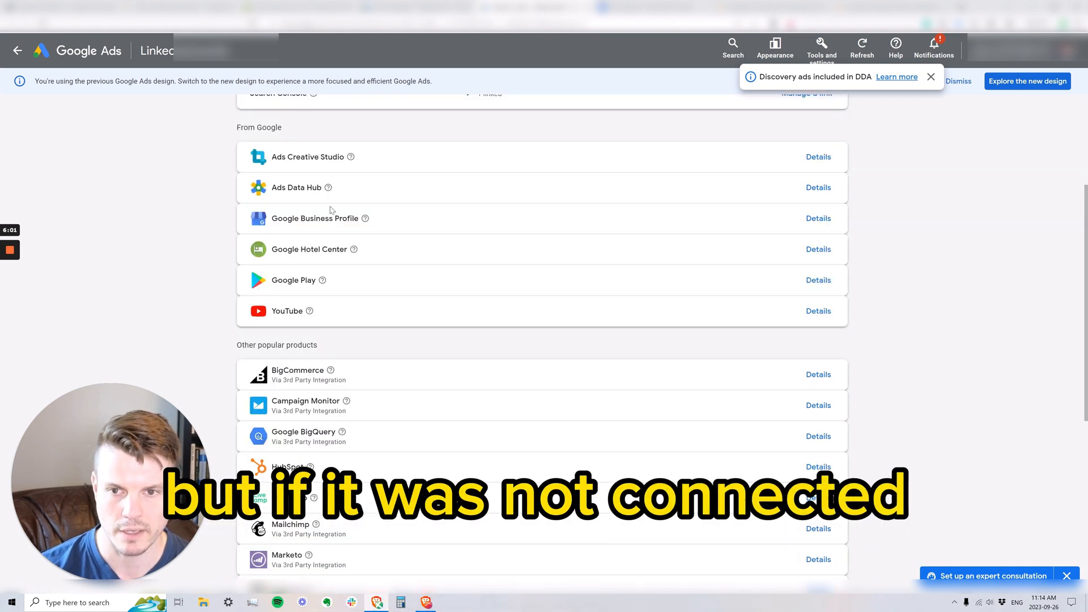
Open the product list of the existing Pmax campaign in Google Ads and compare it with the Google Shopping results for men's Nike CrossFit shoes
{"action": "scroll", "coordinate": [834, 255], "scroll_direction": "up", "scroll_amount": 3}
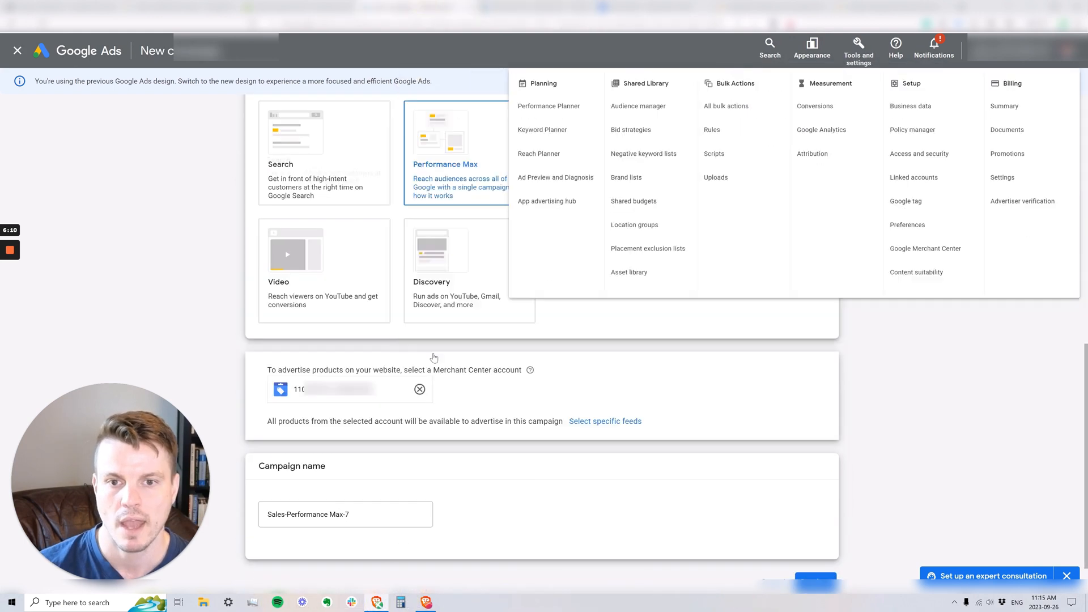
{"action": "left_click", "coordinate": [614, 245]}
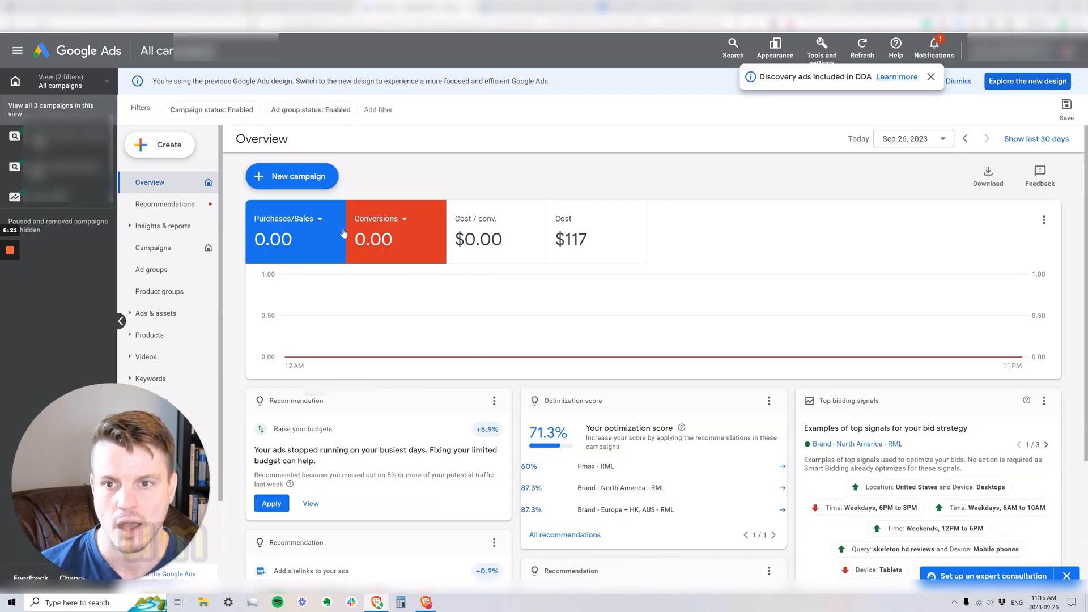
{"action": "left_click", "coordinate": [59, 199]}
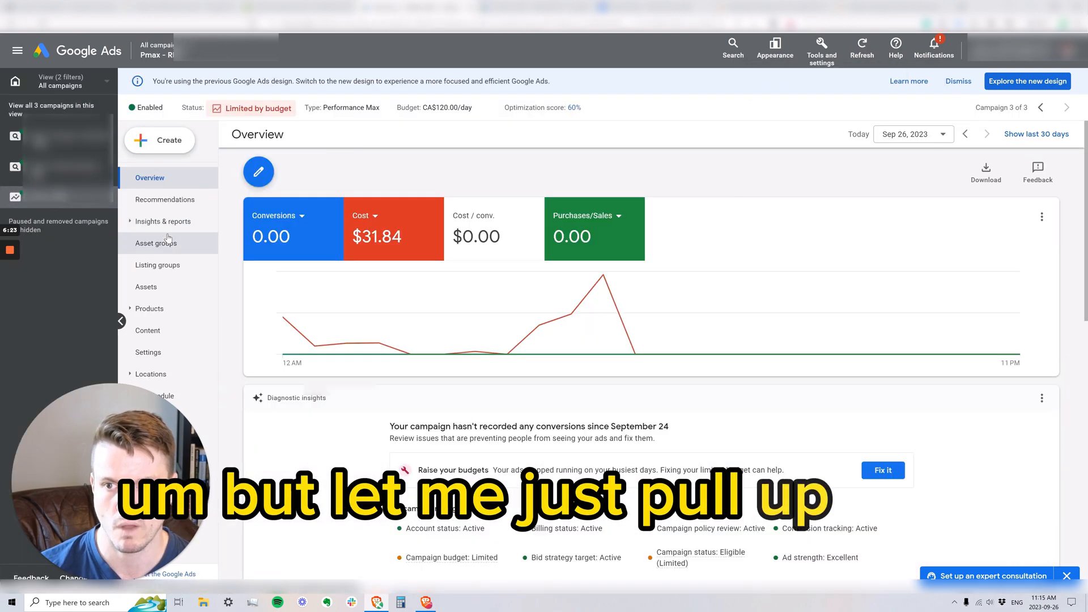
{"action": "left_click", "coordinate": [160, 308]}
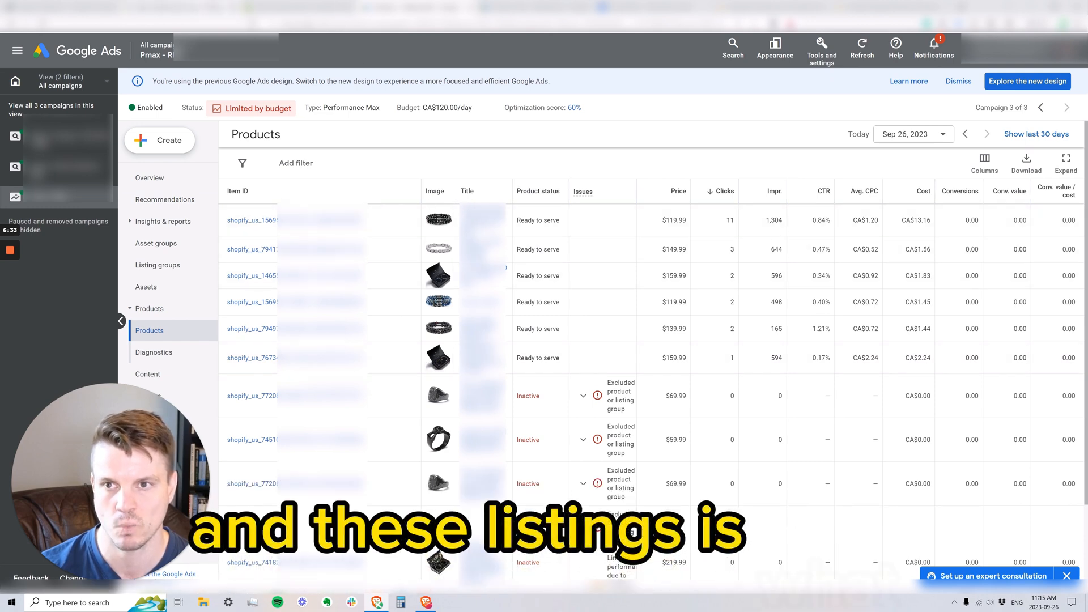
{"action": "left_click", "coordinate": [180, 7]}
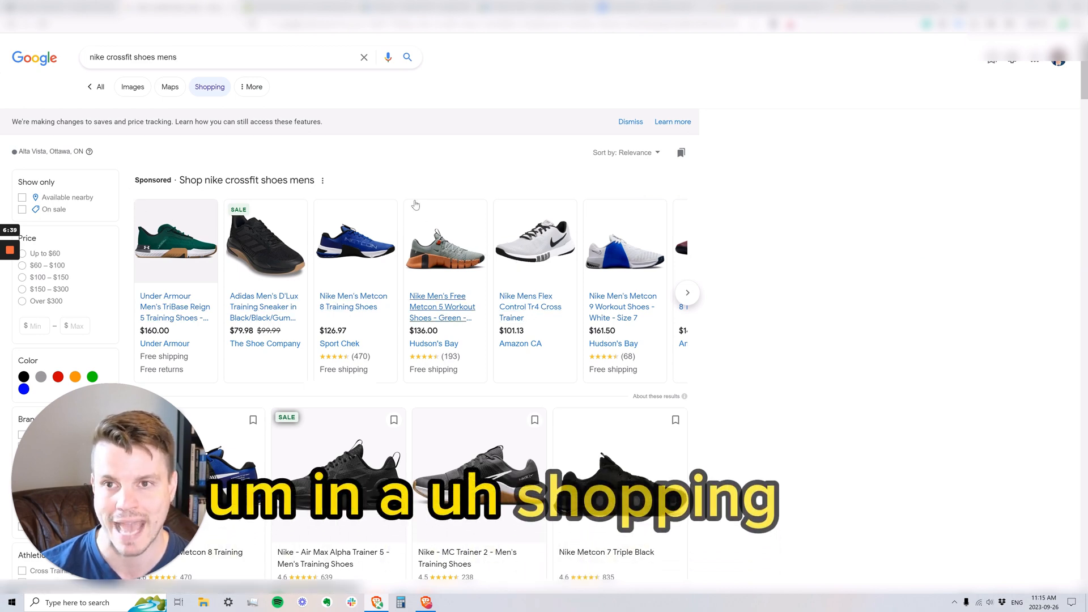
{"action": "left_click", "coordinate": [395, 7]}
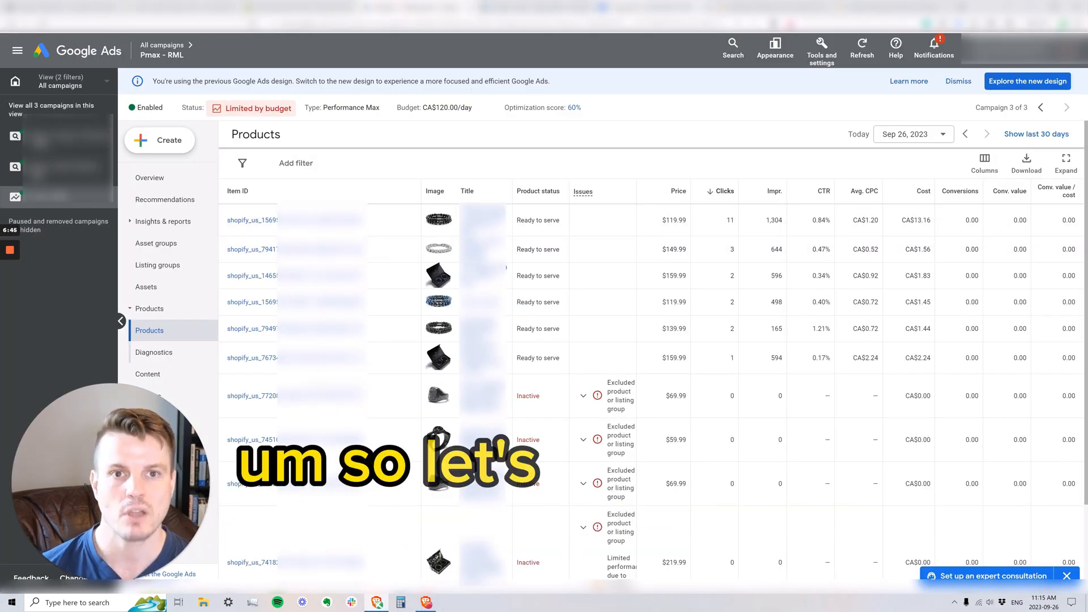
Switch to the Merchant Center overview to check feed uploads and listing status, and examine the product ratings in the Google Shopping results
{"action": "left_click", "coordinate": [643, 7]}
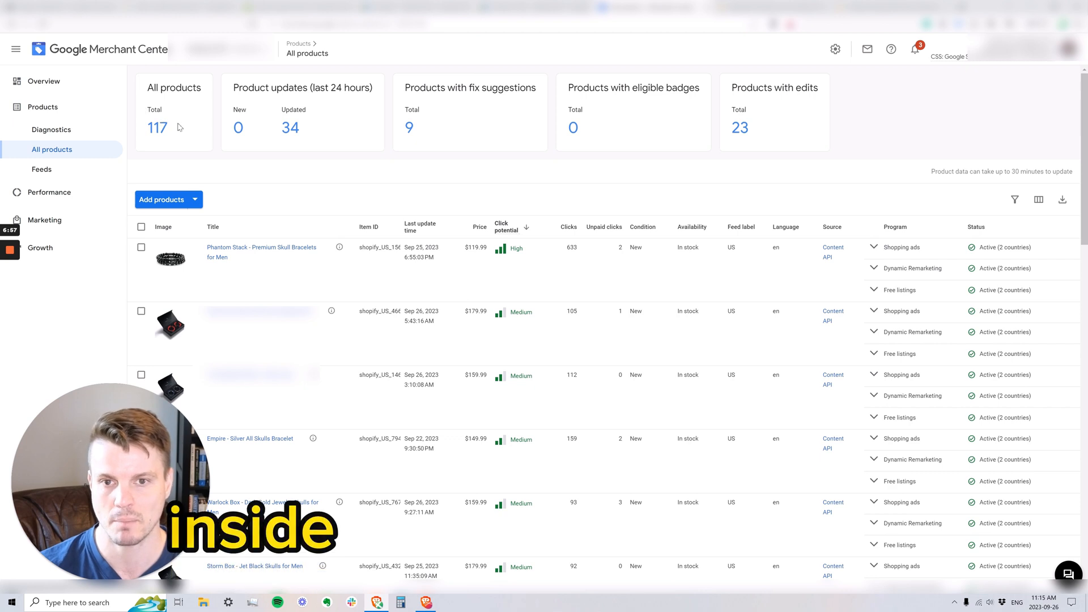
{"action": "left_click", "coordinate": [59, 83]}
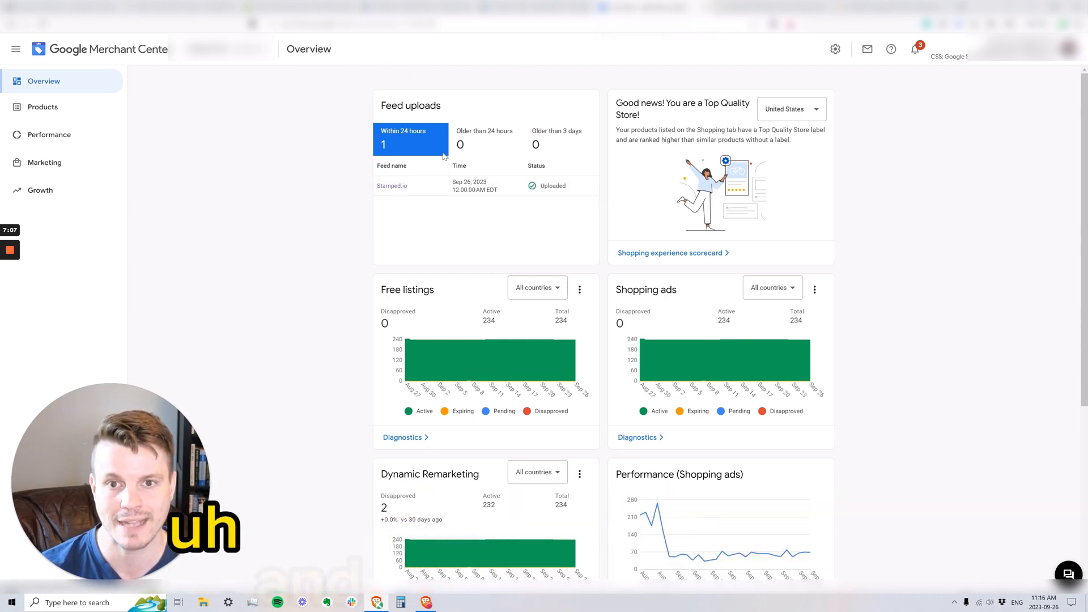
{"action": "left_click", "coordinate": [176, 7]}
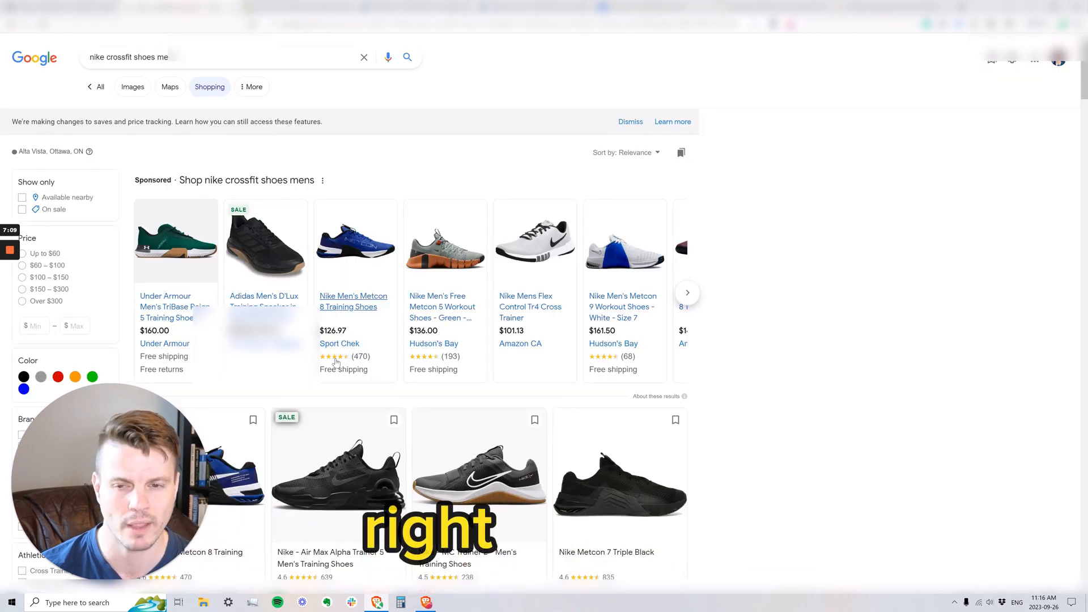
{"action": "scroll", "coordinate": [746, 176], "scroll_direction": "down", "scroll_amount": 2}
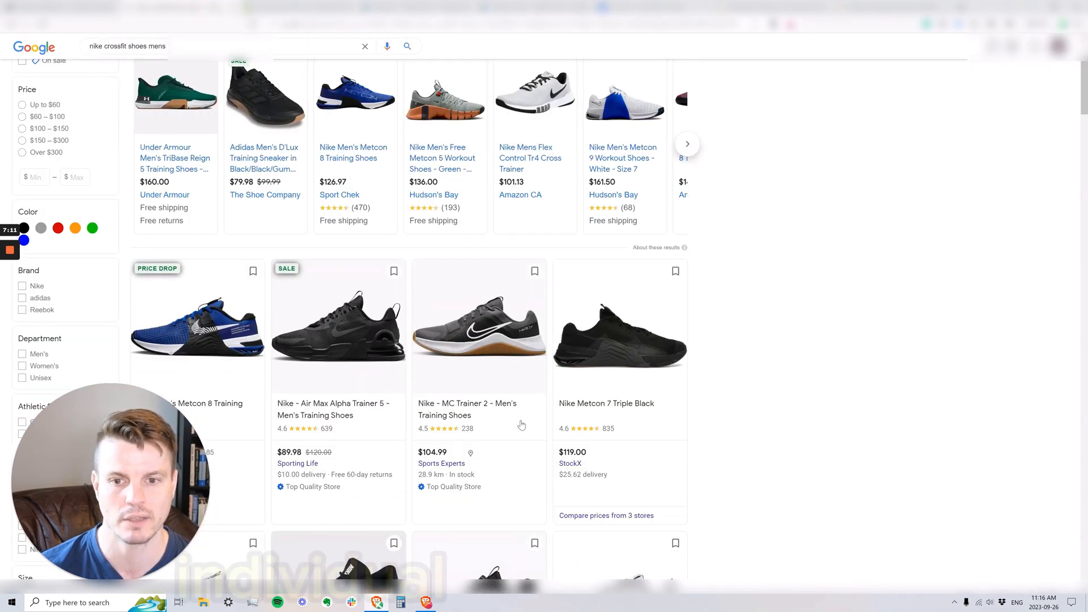
{"action": "scroll", "coordinate": [746, 176], "scroll_direction": "up", "scroll_amount": 3}
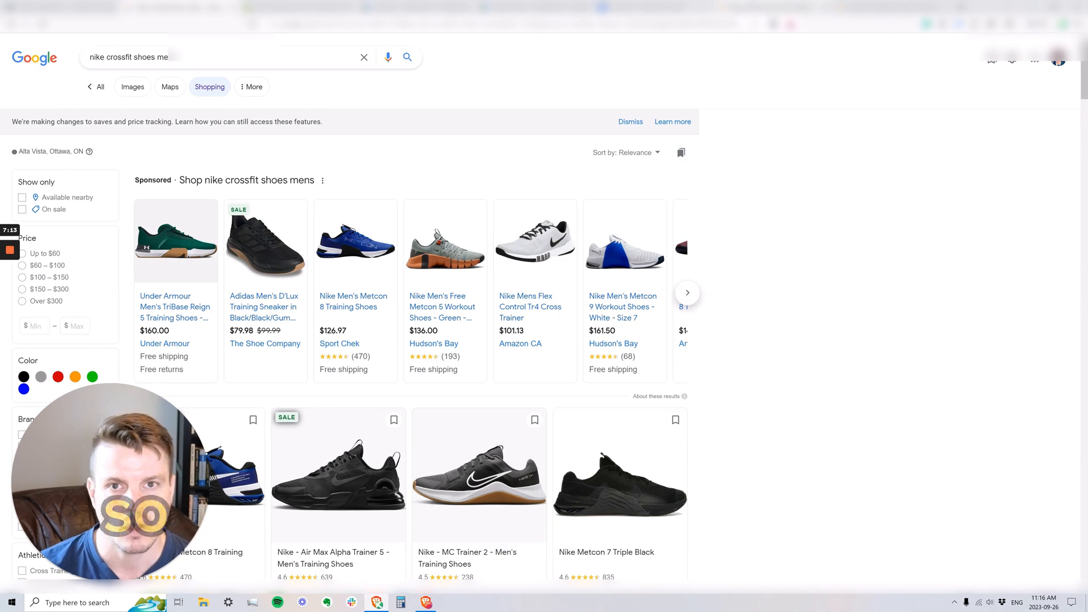
View the Stamped site and its review feed setup article, and check the Stamped.io feed in the Merchant Center overview
{"action": "left_click", "coordinate": [736, 7]}
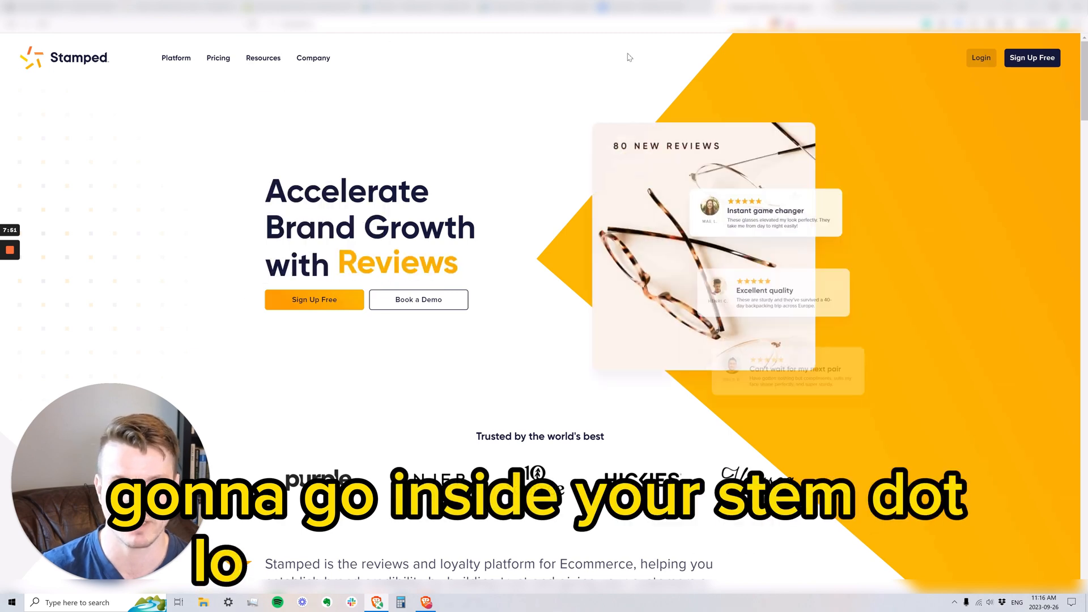
{"action": "key", "text": "ctrl+Tab"}
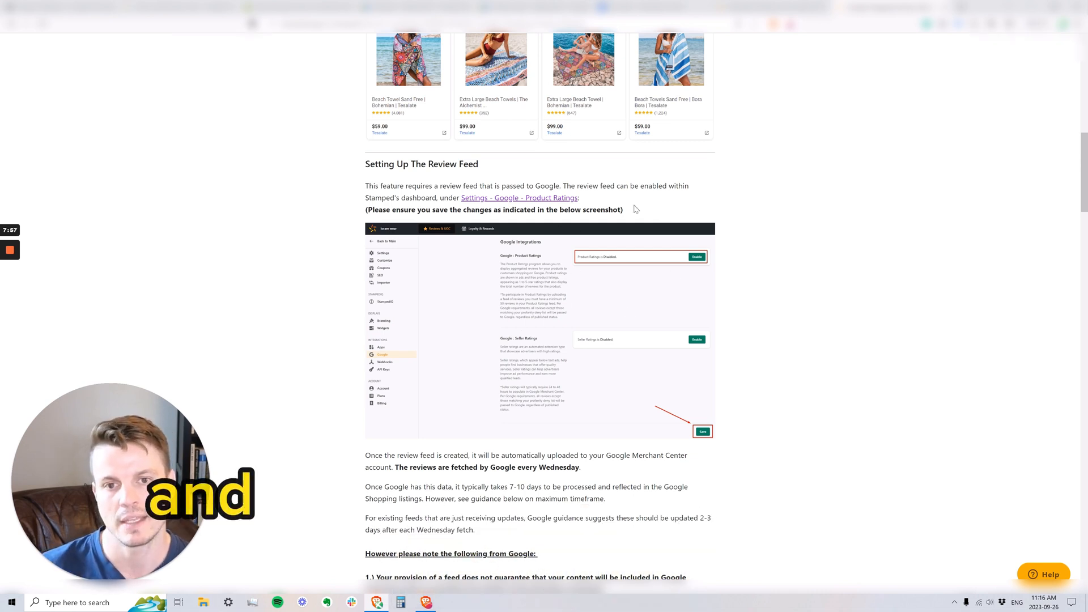
{"action": "left_click", "coordinate": [643, 7]}
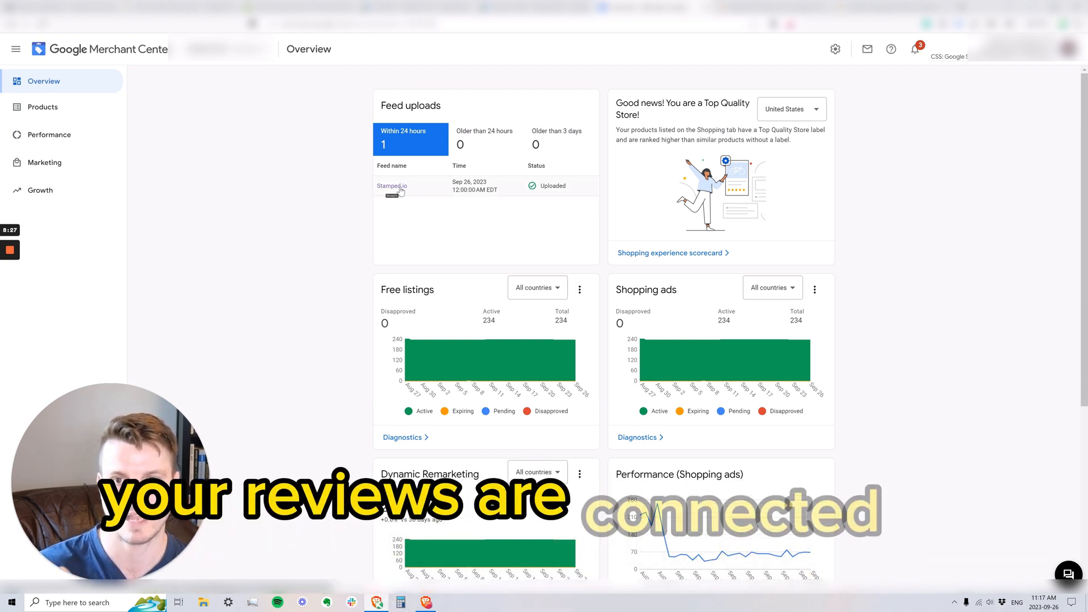
{"action": "key", "text": "ctrl+Tab"}
{"action": "key", "text": "ctrl+Tab"}
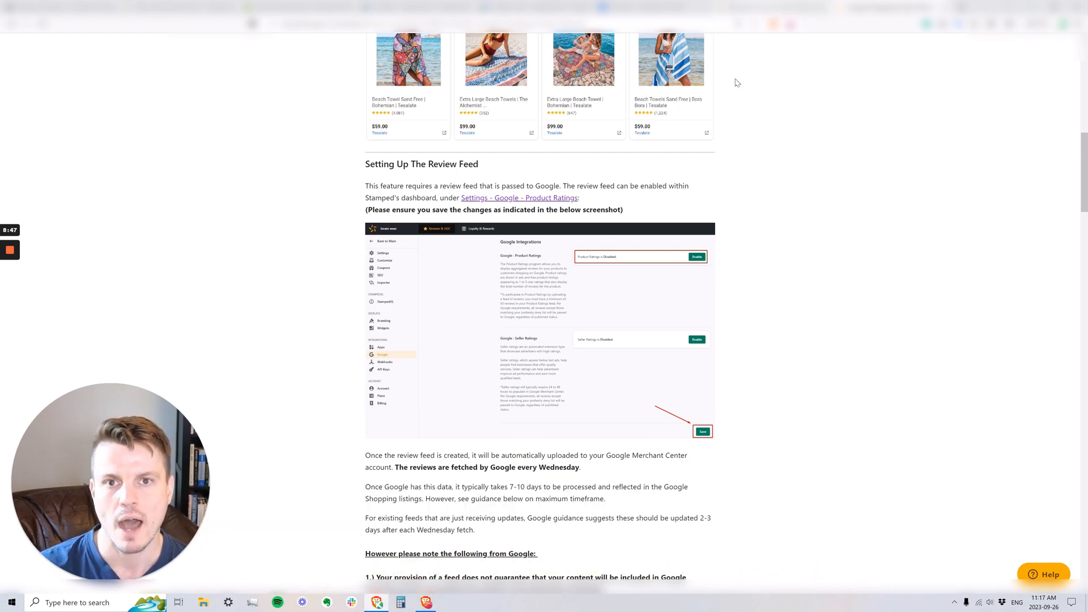
Switch to Merchant Center and filter the promotions list to show all promotion statuses
{"action": "left_click", "coordinate": [643, 7]}
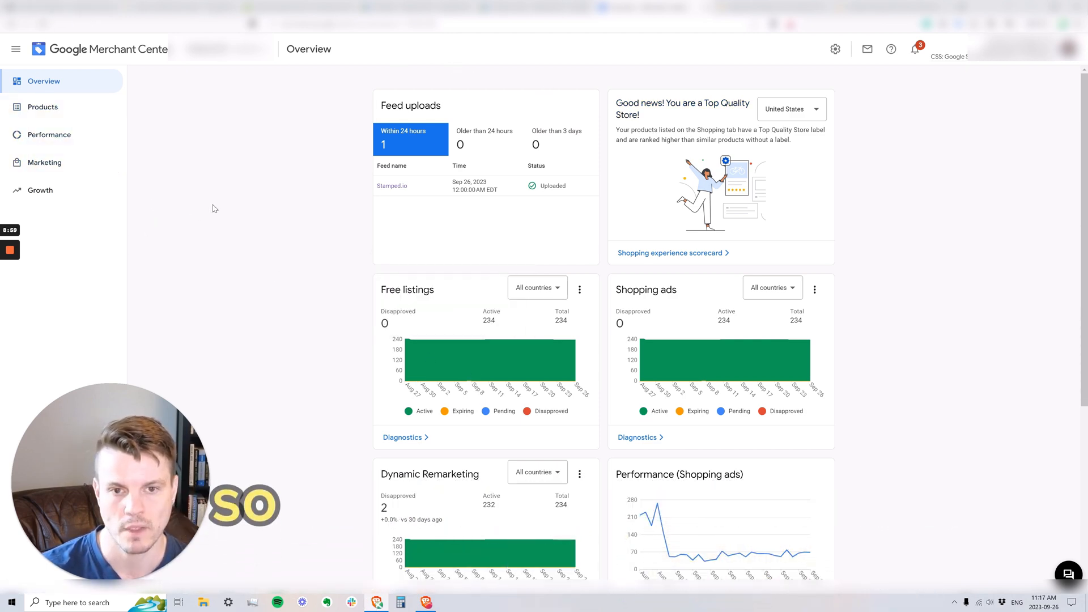
{"action": "scroll", "coordinate": [425, 261], "scroll_direction": "down", "scroll_amount": 3}
{"action": "scroll", "coordinate": [607, 327], "scroll_direction": "up", "scroll_amount": 3}
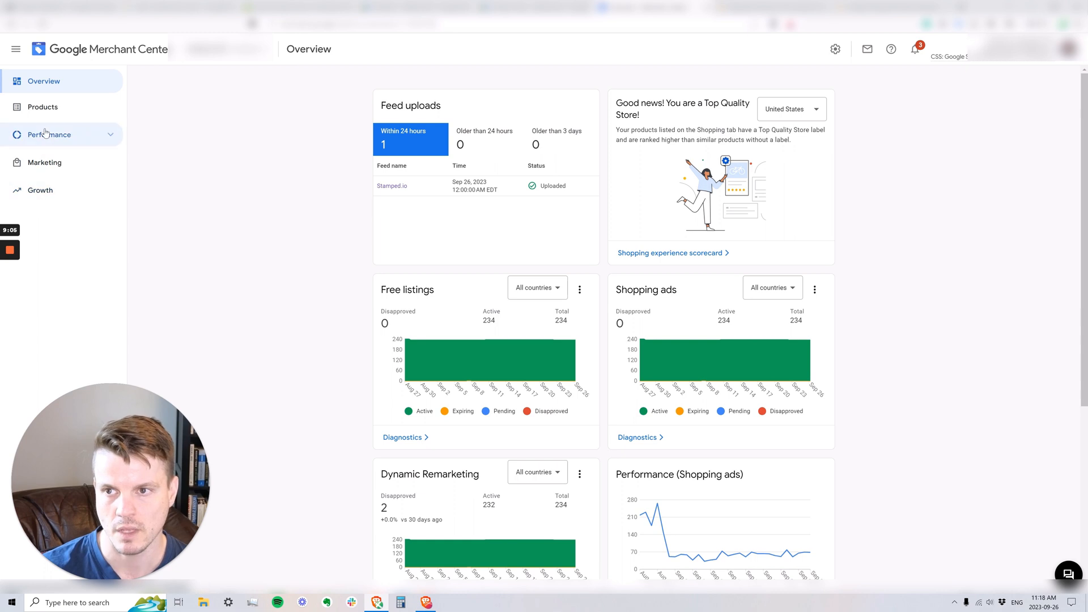
{"action": "left_click", "coordinate": [44, 168]}
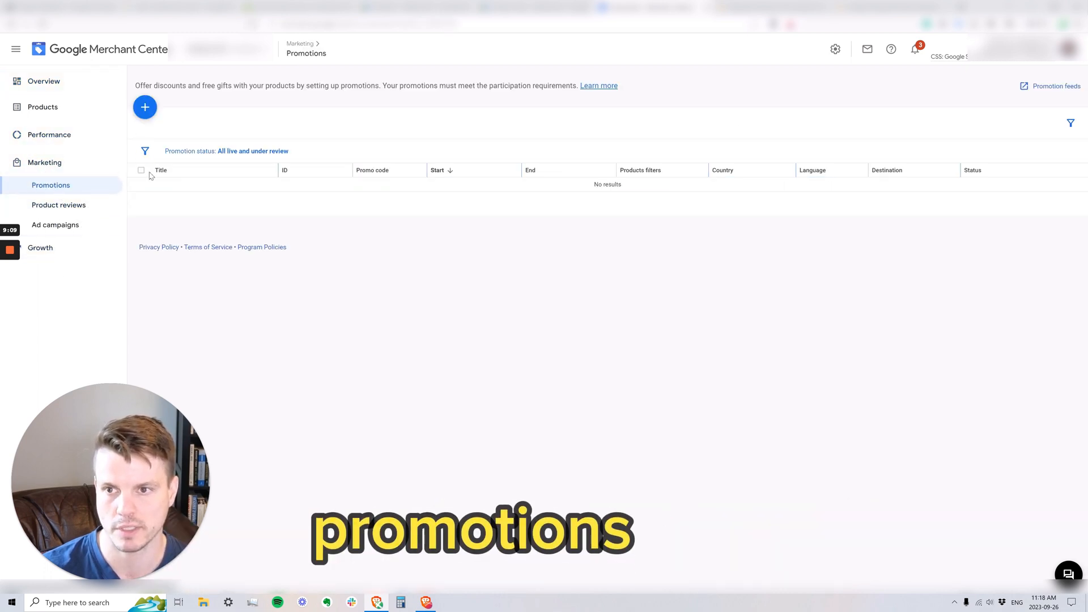
{"action": "left_click", "coordinate": [189, 151]}
{"action": "left_click", "coordinate": [176, 221]}
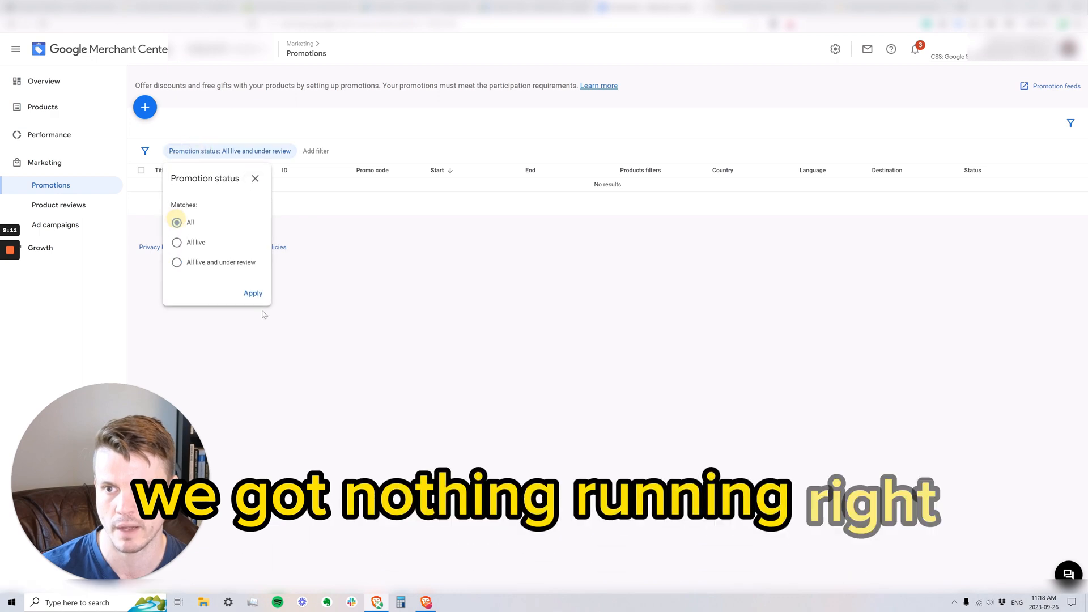
{"action": "left_click", "coordinate": [253, 294]}
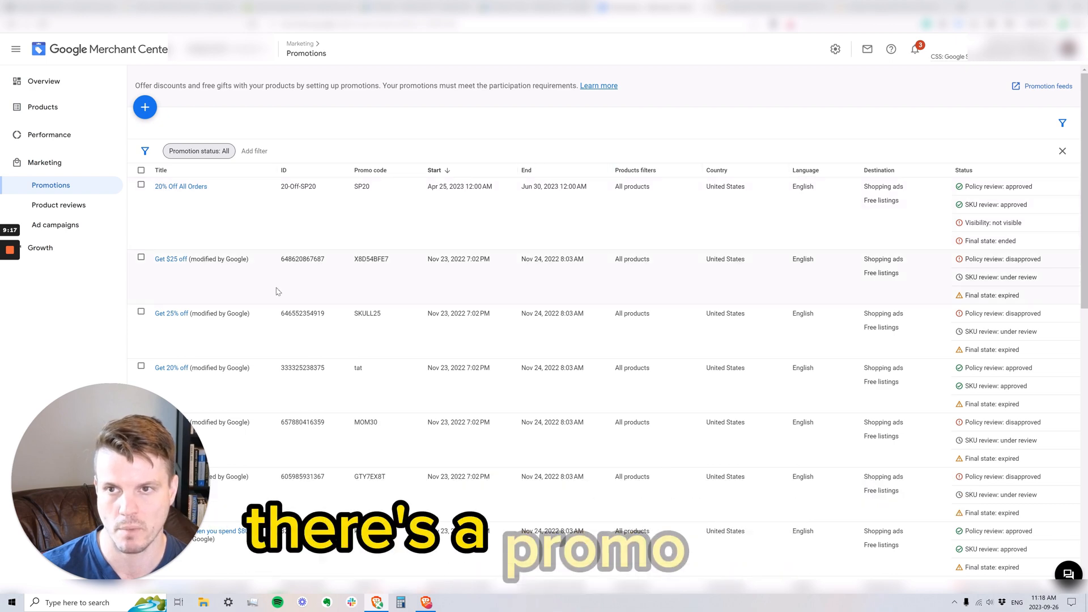
Switch to the Google Shopping results and examine the sale and price drop labels on the listings
{"action": "left_click", "coordinate": [185, 6]}
{"action": "scroll", "coordinate": [216, 149], "scroll_direction": "down", "scroll_amount": 4}
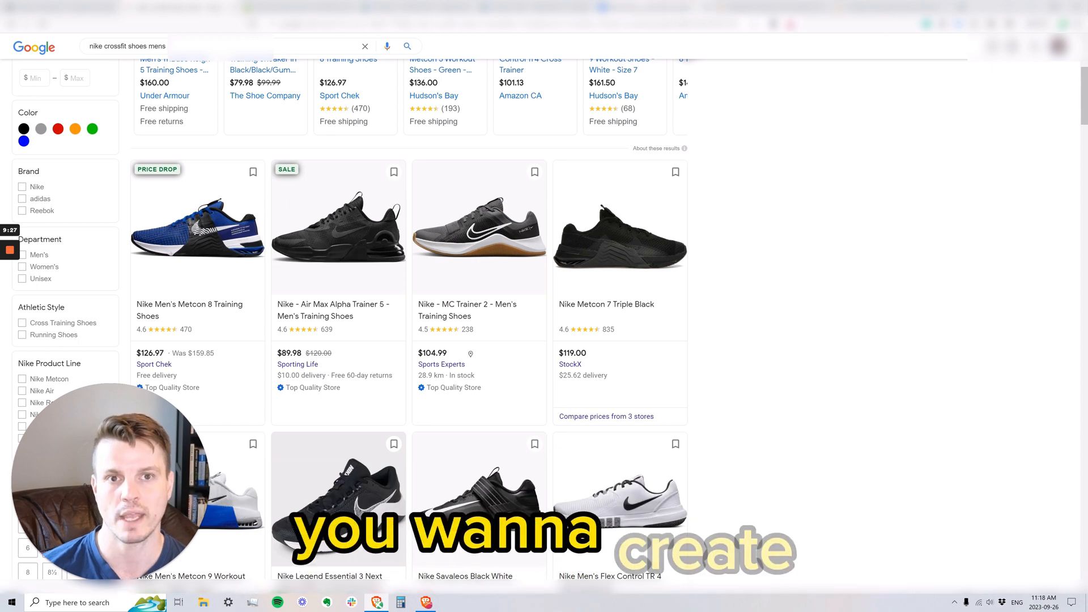
{"action": "left_click", "coordinate": [642, 7]}
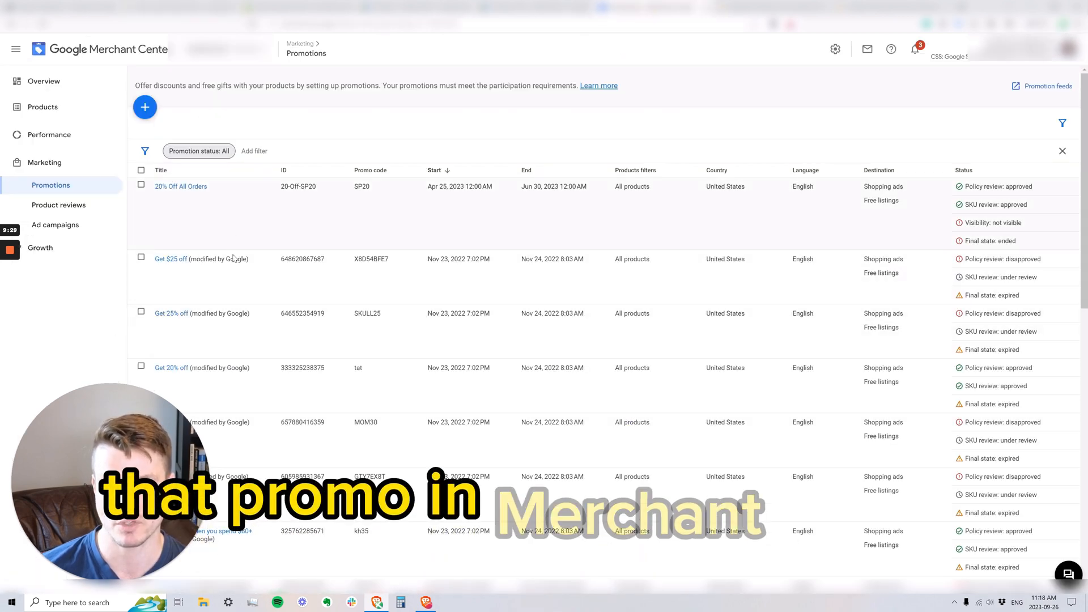
Start a new promotion in Merchant Center for Canada in English
{"action": "left_click", "coordinate": [147, 109]}
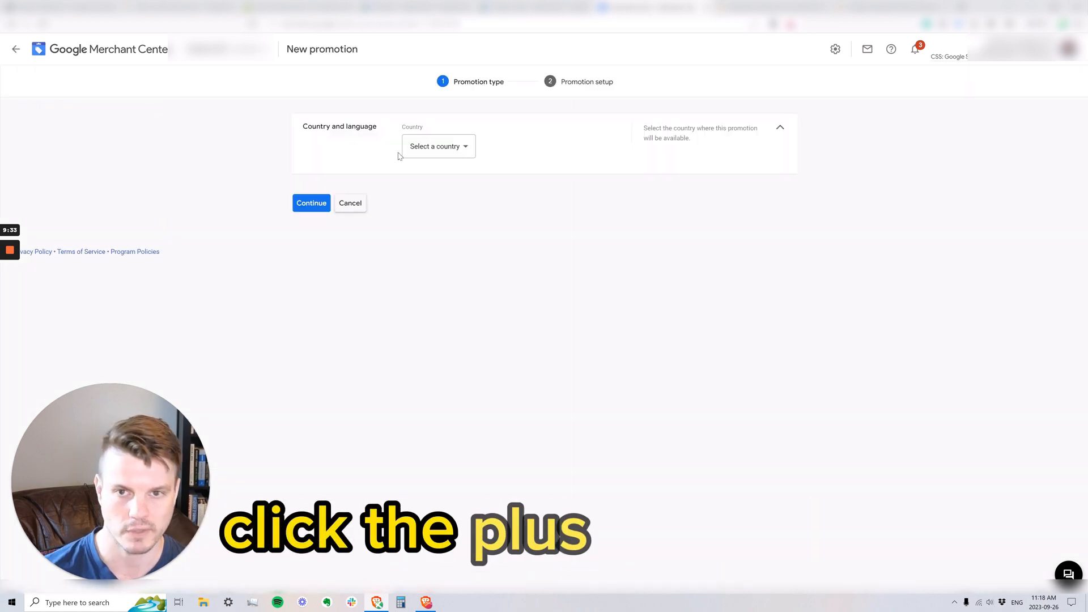
{"action": "left_click", "coordinate": [426, 149]}
{"action": "left_click", "coordinate": [422, 197]}
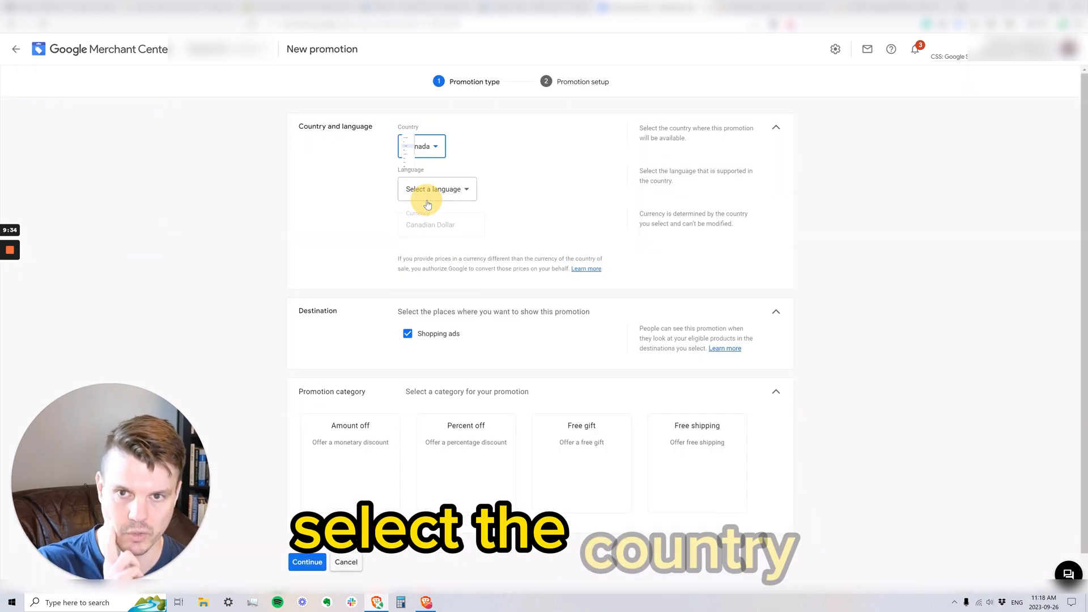
{"action": "left_click", "coordinate": [456, 211]}
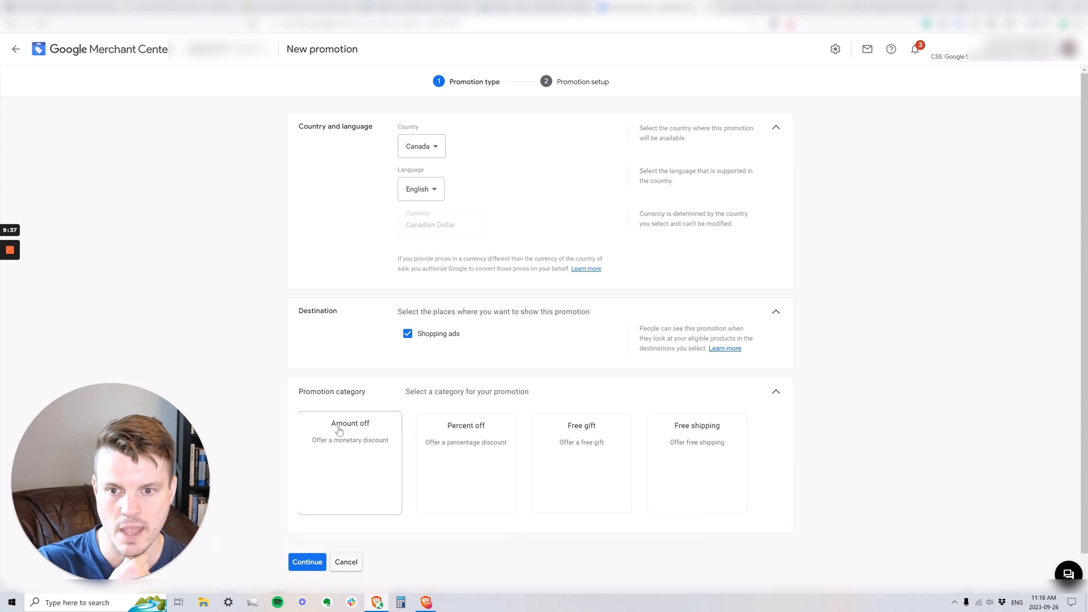
Set the promotion category and type to Percent off with a 20% discount, and continue to the promotion setup
{"action": "left_click", "coordinate": [462, 444]}
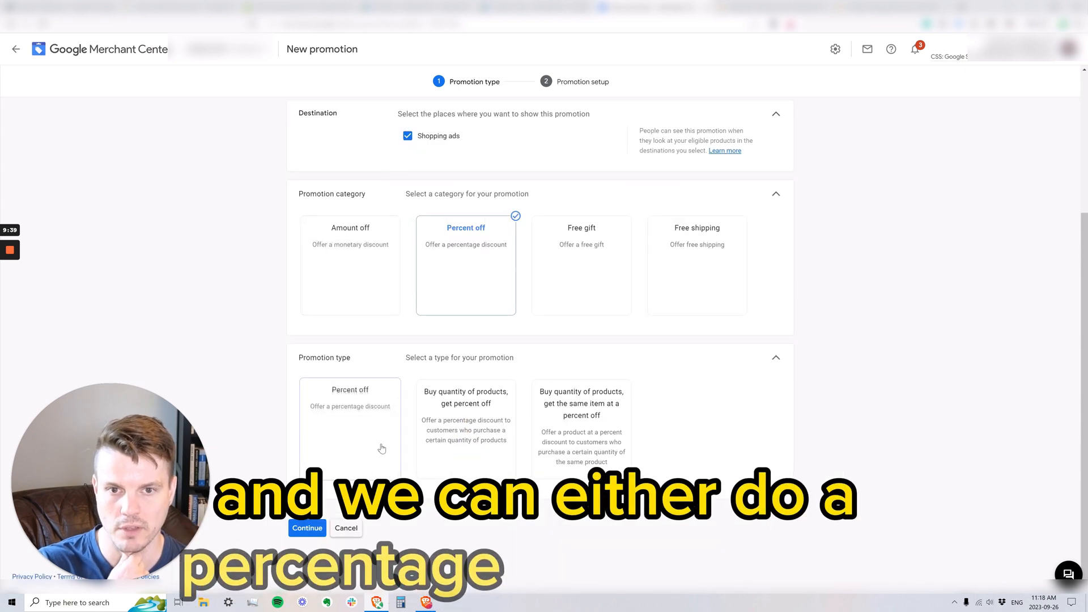
{"action": "left_click", "coordinate": [354, 422]}
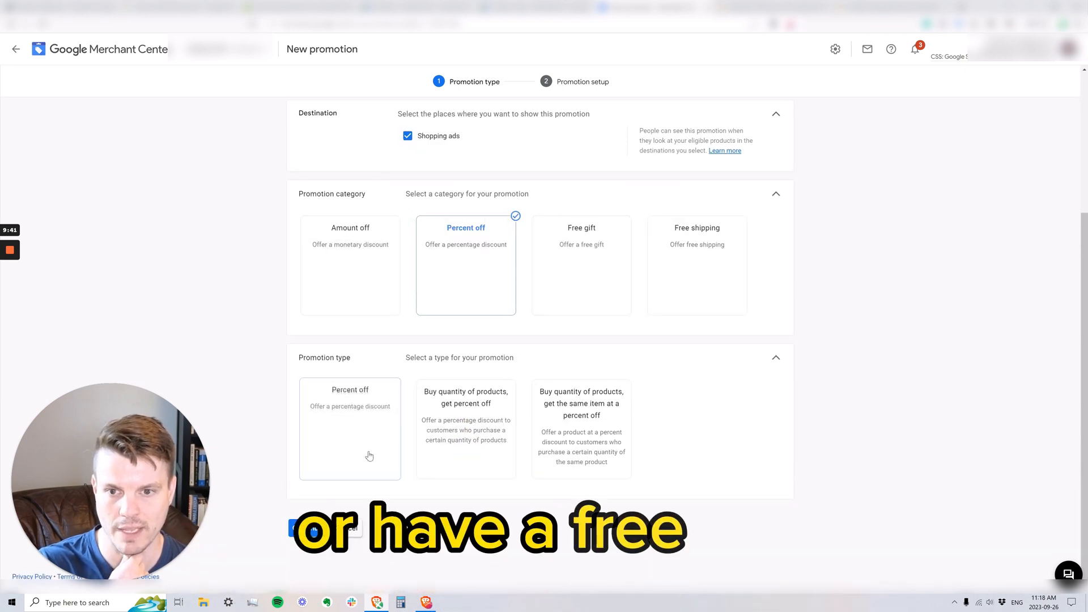
{"action": "left_click", "coordinate": [452, 547]}
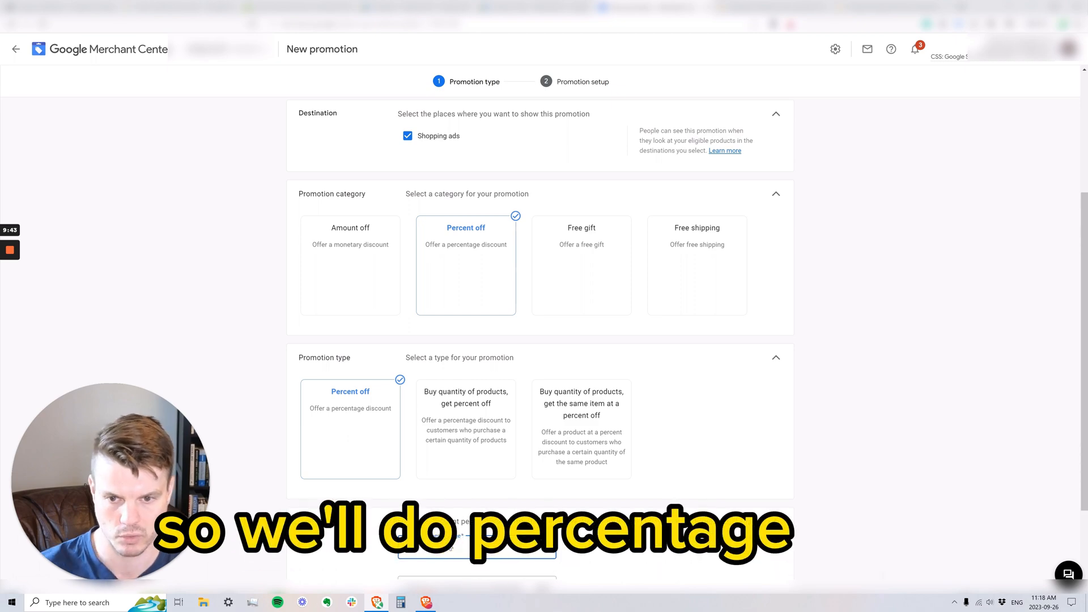
{"action": "type", "text": "20"}
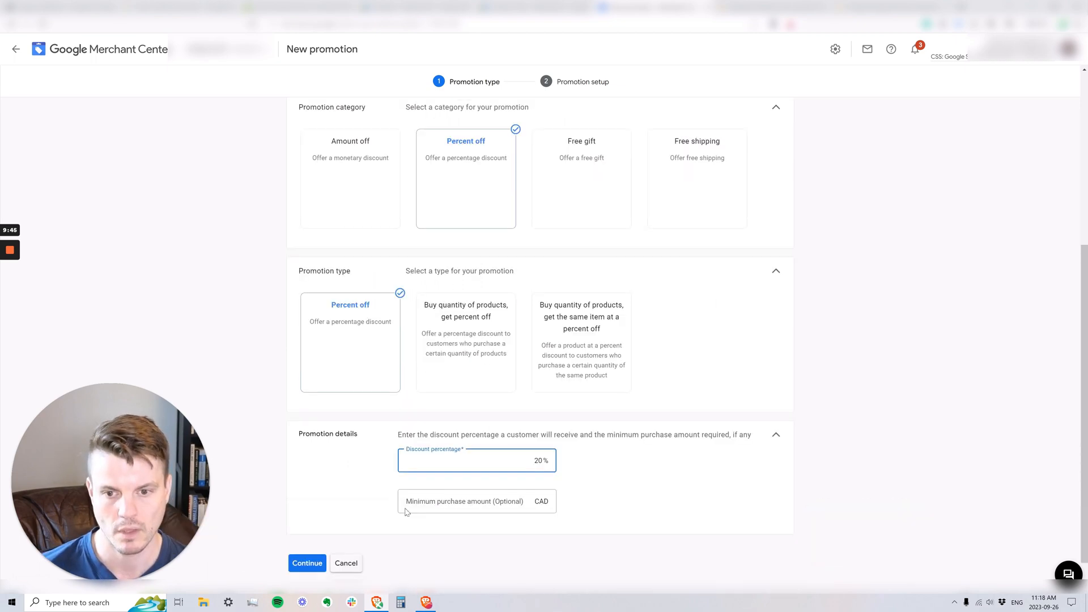
{"action": "left_click", "coordinate": [301, 528]}
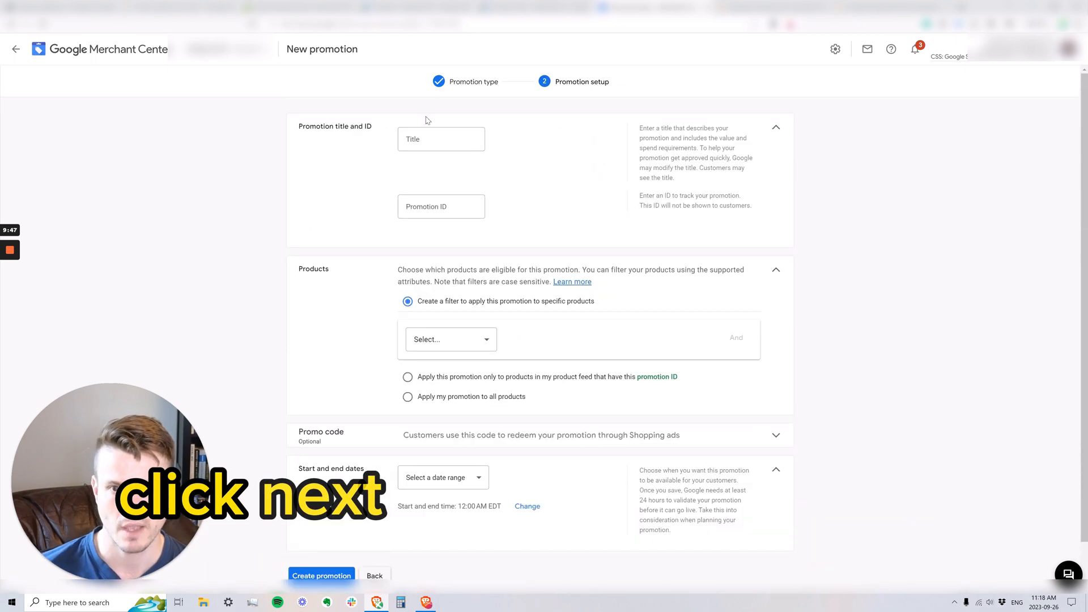
Review the title and product options of the new promotion and apply it to all products
{"action": "left_click", "coordinate": [417, 139]}
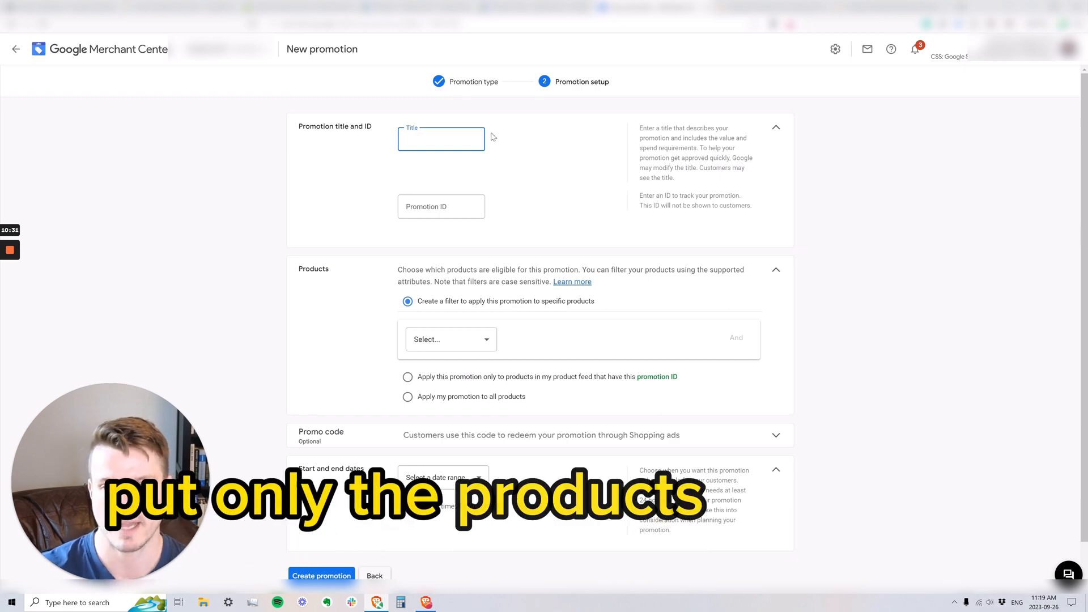
{"action": "scroll", "coordinate": [420, 199], "scroll_direction": "down", "scroll_amount": 1}
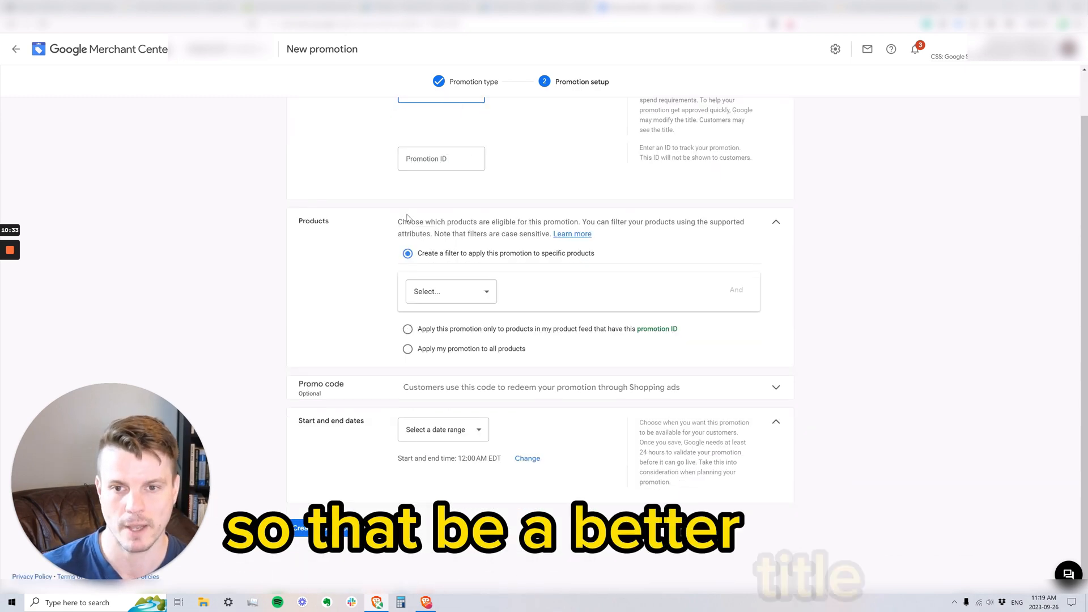
{"action": "scroll", "coordinate": [378, 224], "scroll_direction": "up", "scroll_amount": 1}
{"action": "scroll", "coordinate": [351, 218], "scroll_direction": "down", "scroll_amount": 1}
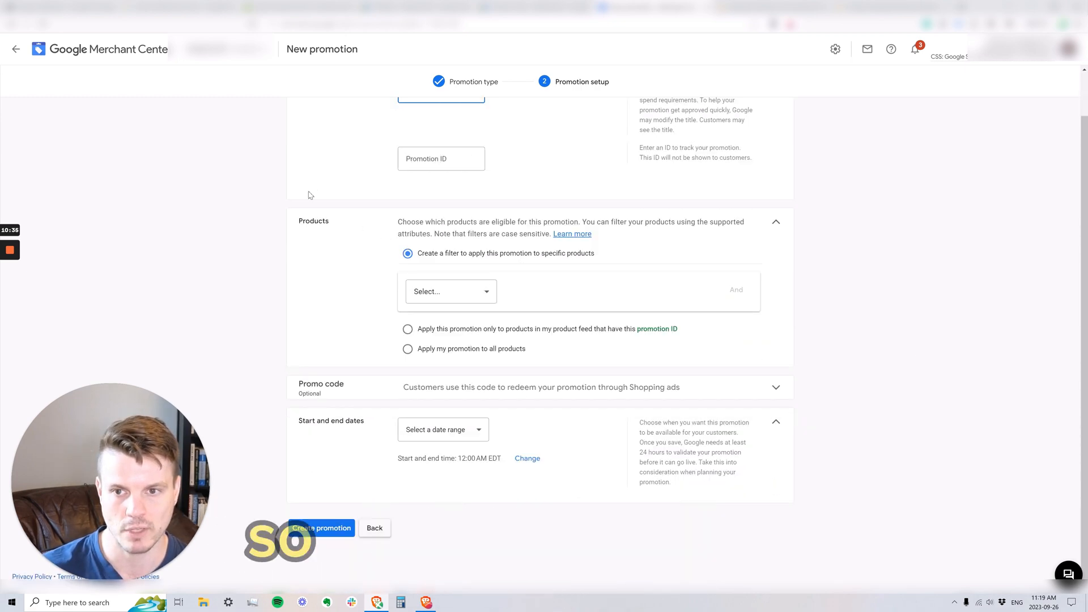
{"action": "left_click", "coordinate": [311, 226]}
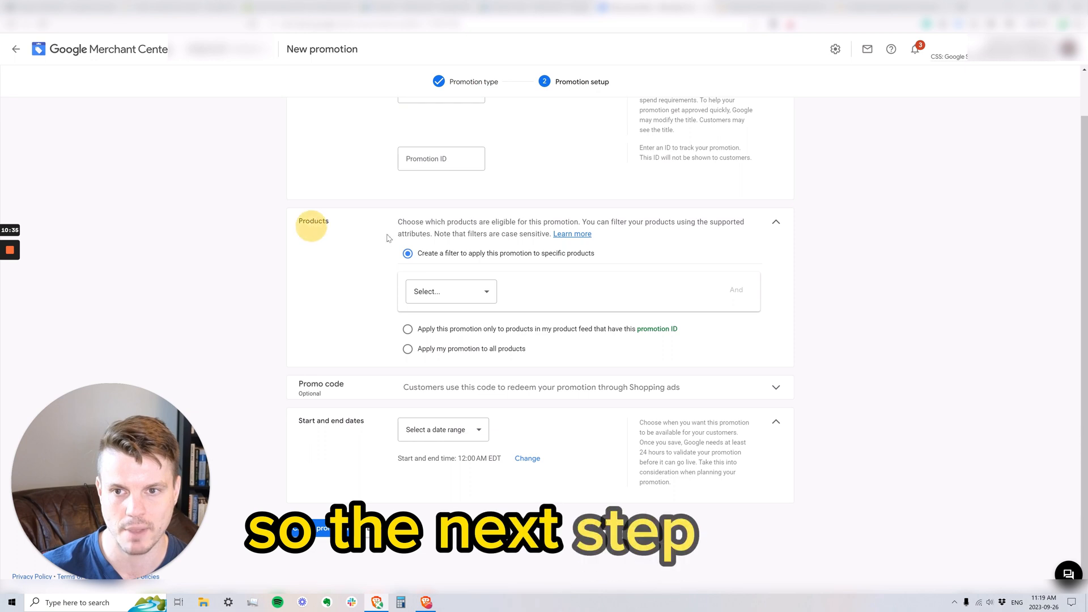
{"action": "left_click", "coordinate": [409, 349]}
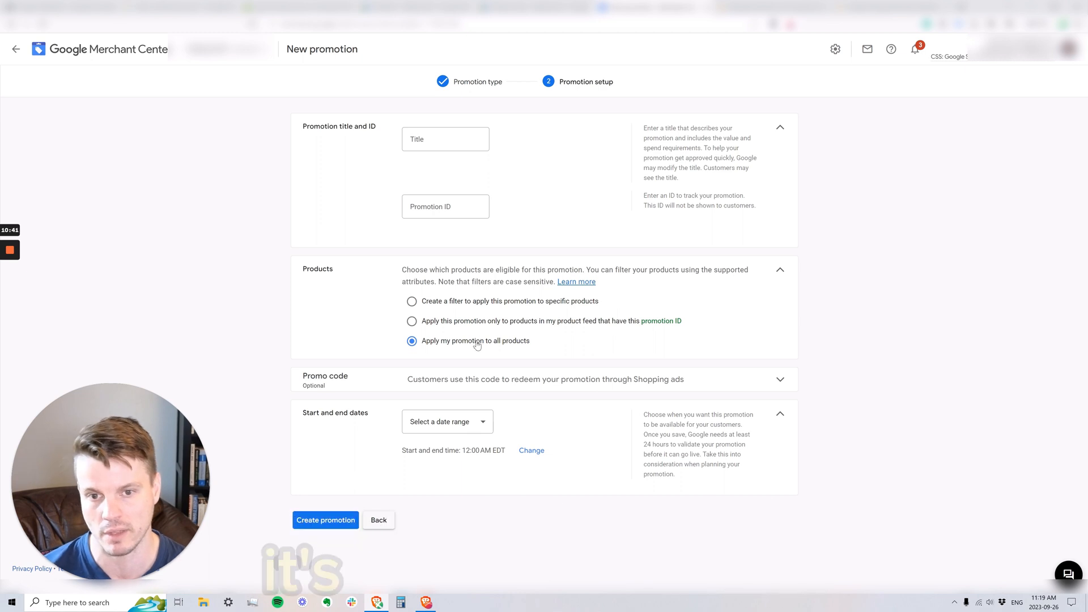
Restrict the promotion to specific products with a filter, trying Item ID and settling on Brand as the attribute
{"action": "left_click", "coordinate": [466, 304]}
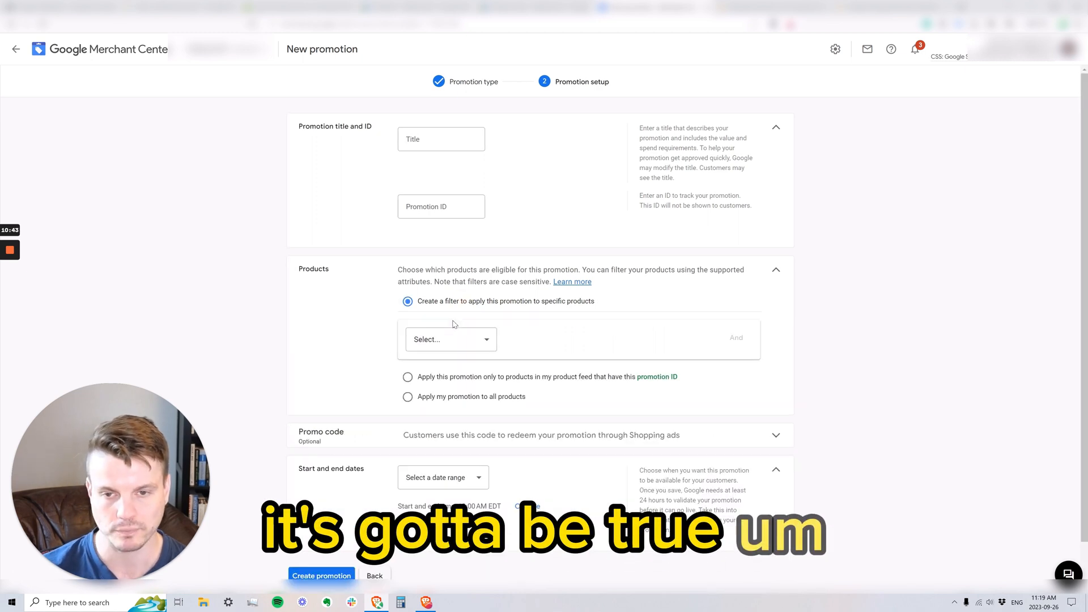
{"action": "left_click", "coordinate": [448, 340]}
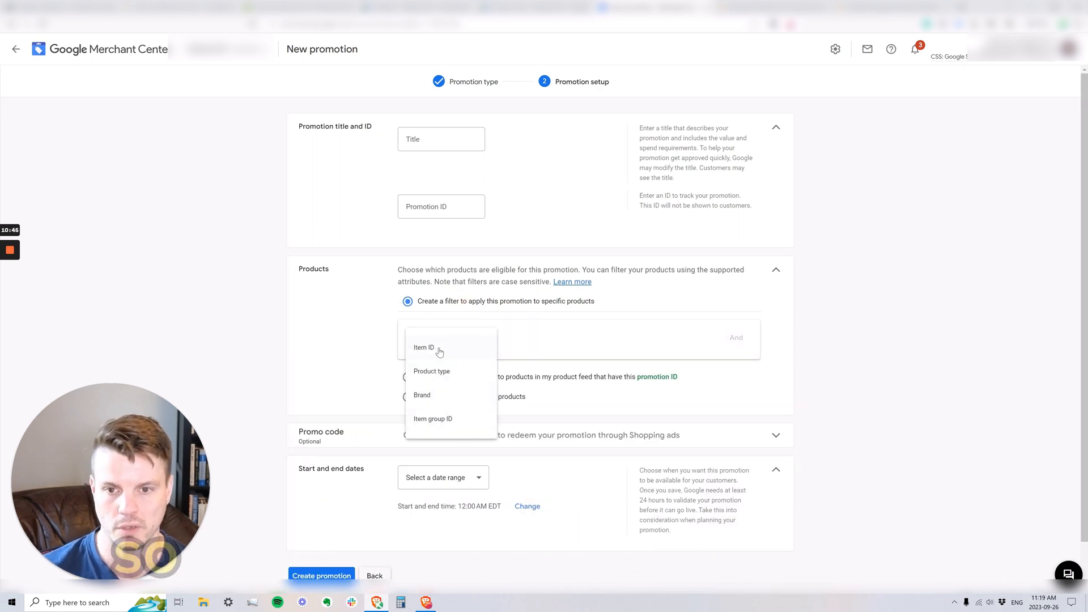
{"action": "left_click", "coordinate": [428, 355]}
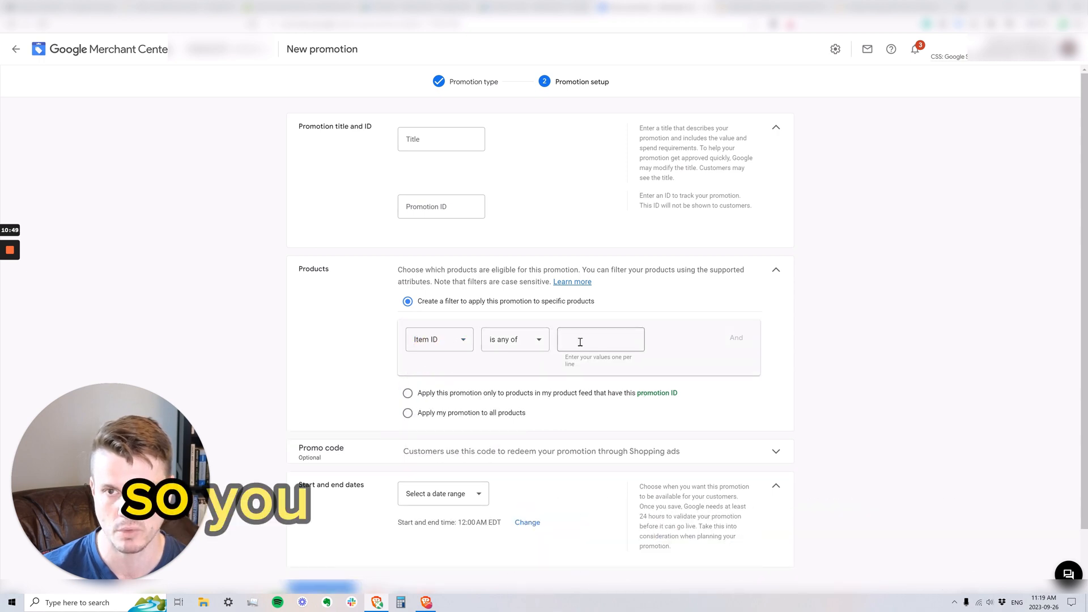
{"action": "left_click", "coordinate": [450, 341]}
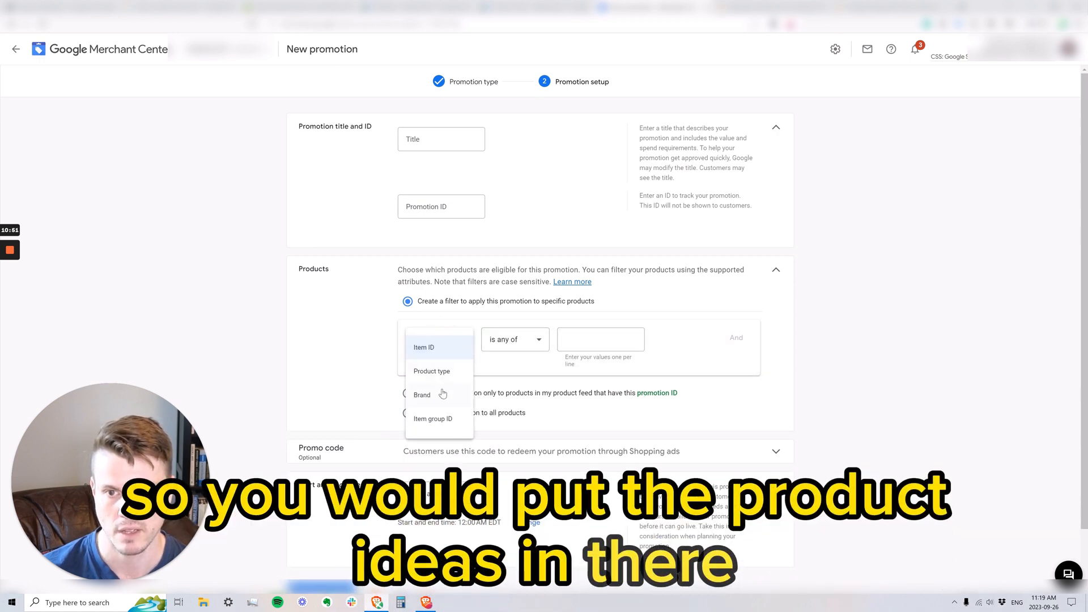
{"action": "left_click", "coordinate": [443, 394]}
Set the promotion's start and end dates to October 1 – 28, 2023
{"action": "scroll", "coordinate": [491, 321], "scroll_direction": "down", "scroll_amount": 1}
{"action": "left_click", "coordinate": [447, 428]}
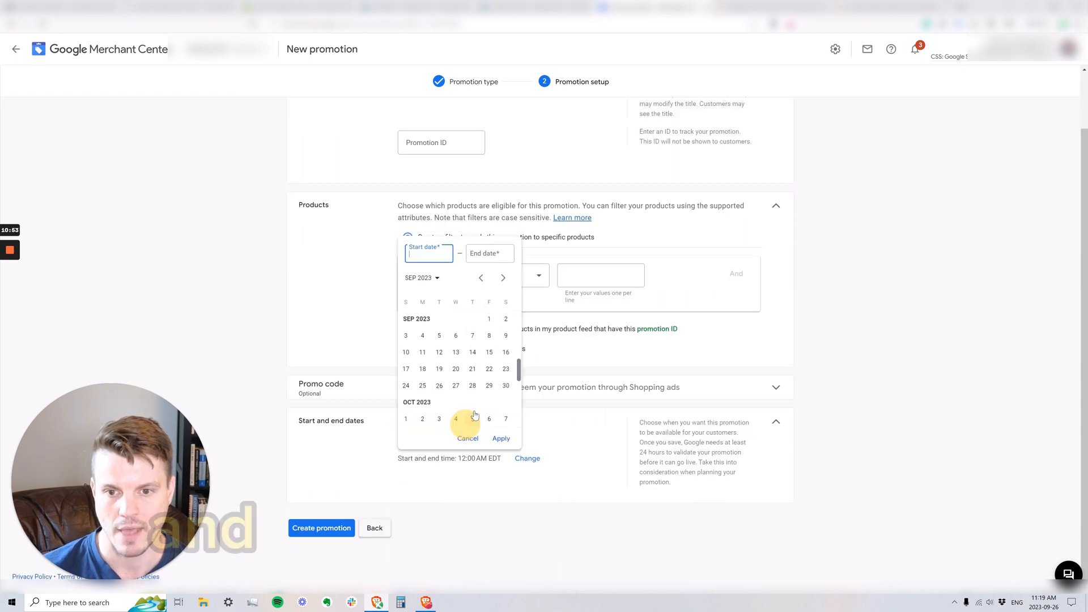
{"action": "left_click", "coordinate": [442, 381]}
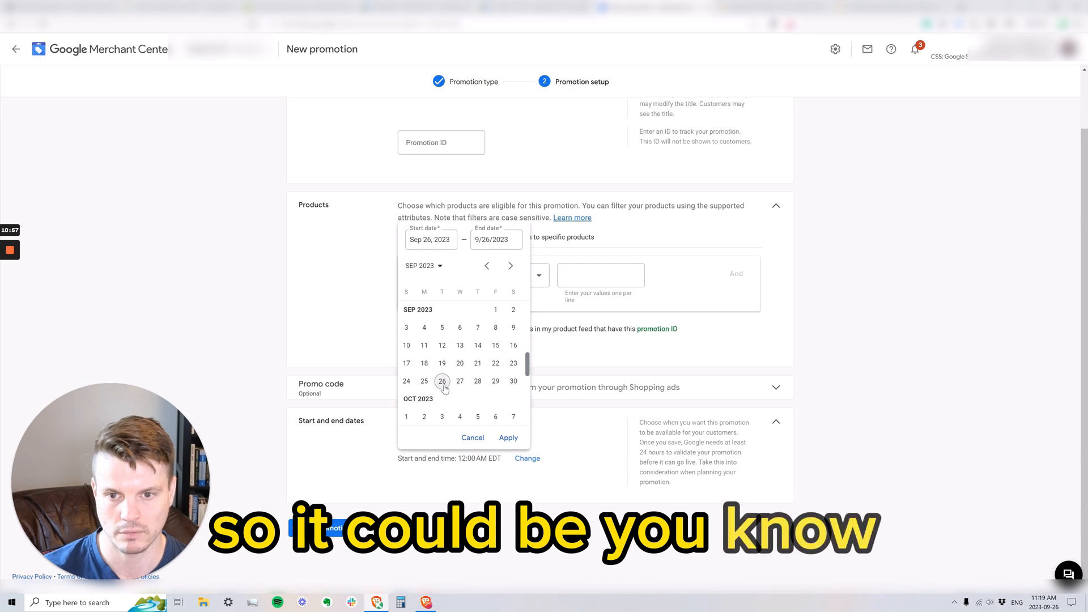
{"action": "scroll", "coordinate": [444, 388], "scroll_direction": "down", "scroll_amount": 1}
{"action": "left_click", "coordinate": [407, 367]}
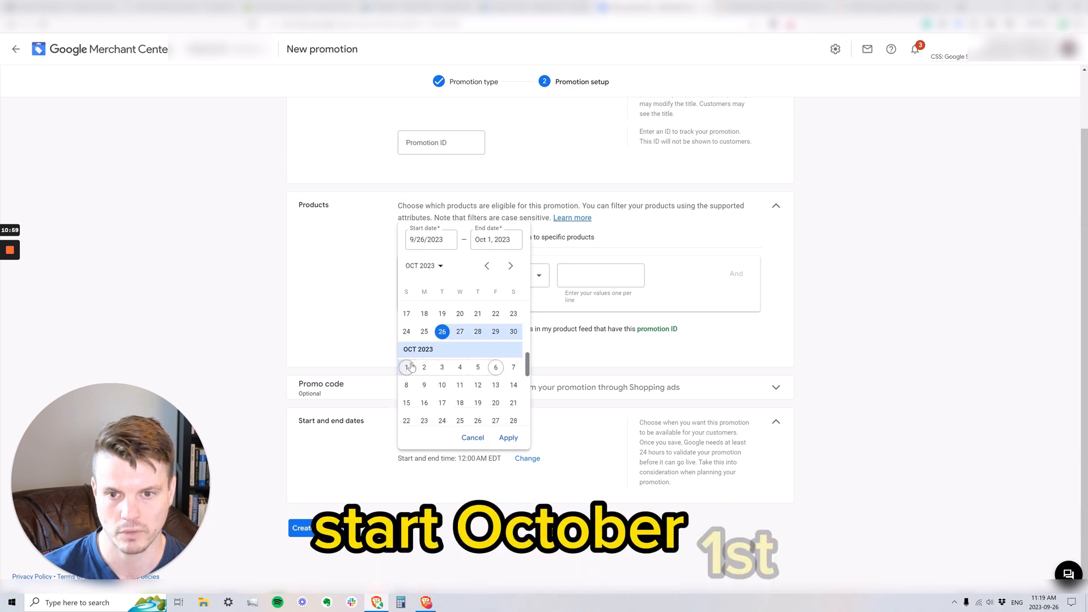
{"action": "left_click", "coordinate": [408, 367]}
{"action": "left_click", "coordinate": [512, 421]}
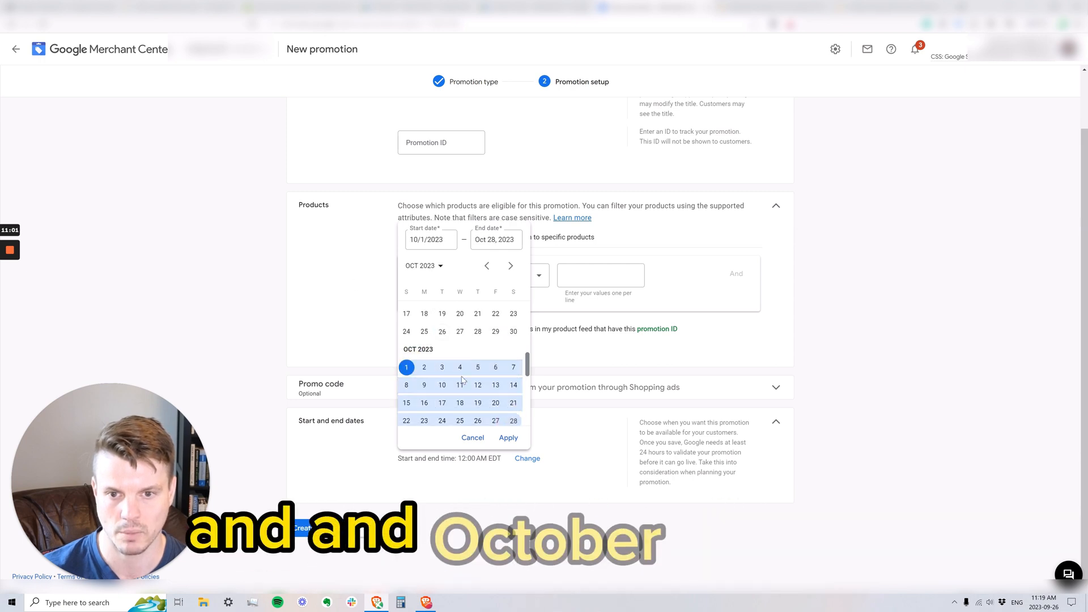
{"action": "left_click", "coordinate": [508, 437]}
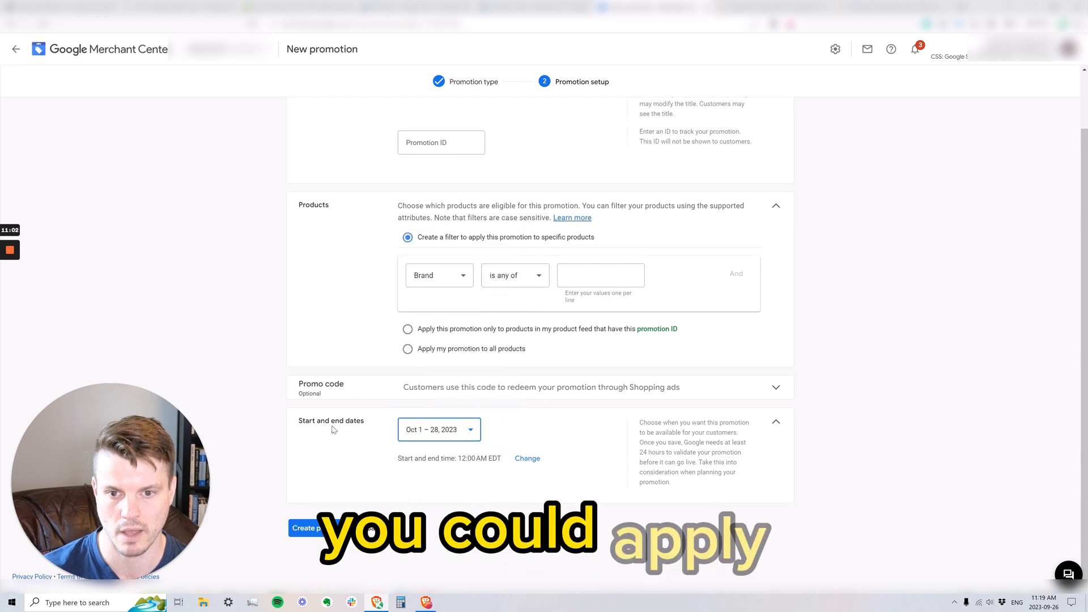
Add the promo code FALL20 and review the whole promotion setup
{"action": "left_click", "coordinate": [487, 388]}
{"action": "left_click", "coordinate": [452, 412]}
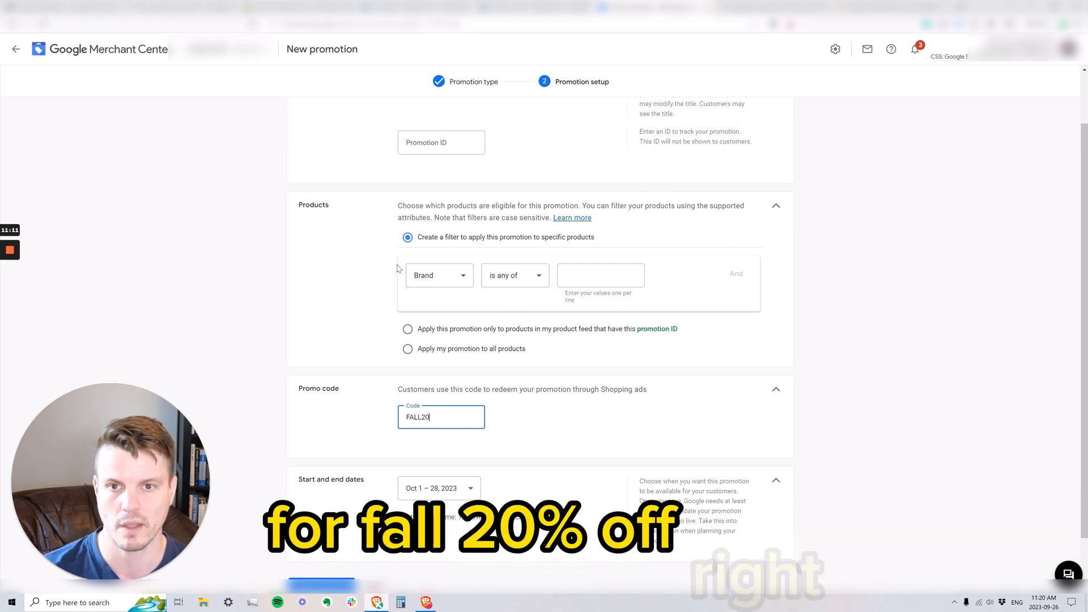
{"action": "scroll", "coordinate": [398, 269], "scroll_direction": "up", "scroll_amount": 1}
{"action": "scroll", "coordinate": [445, 155], "scroll_direction": "down", "scroll_amount": 2}
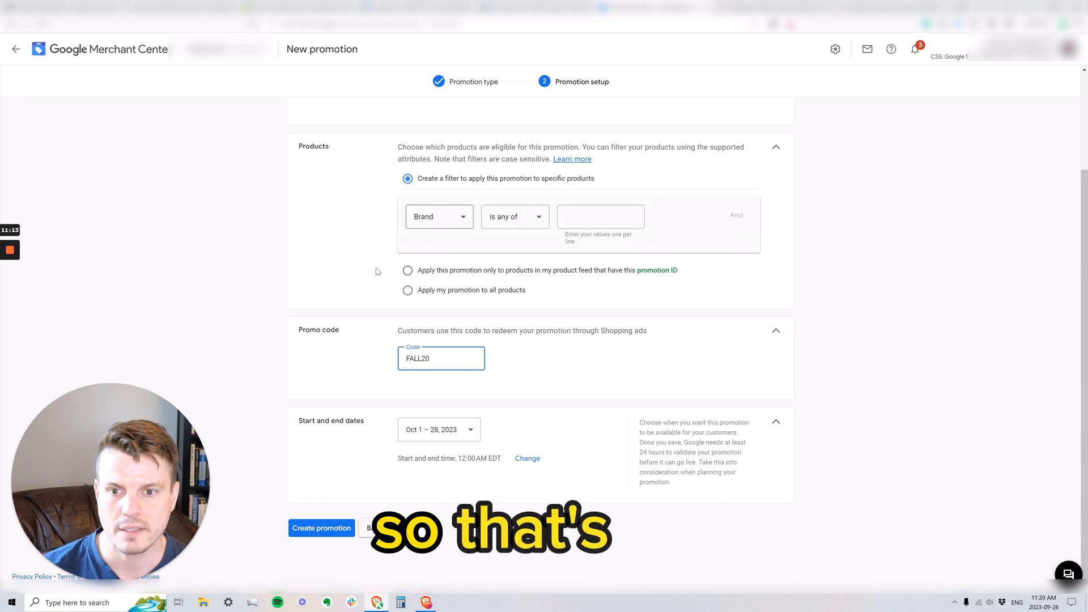
{"action": "scroll", "coordinate": [371, 340], "scroll_direction": "up", "scroll_amount": 2}
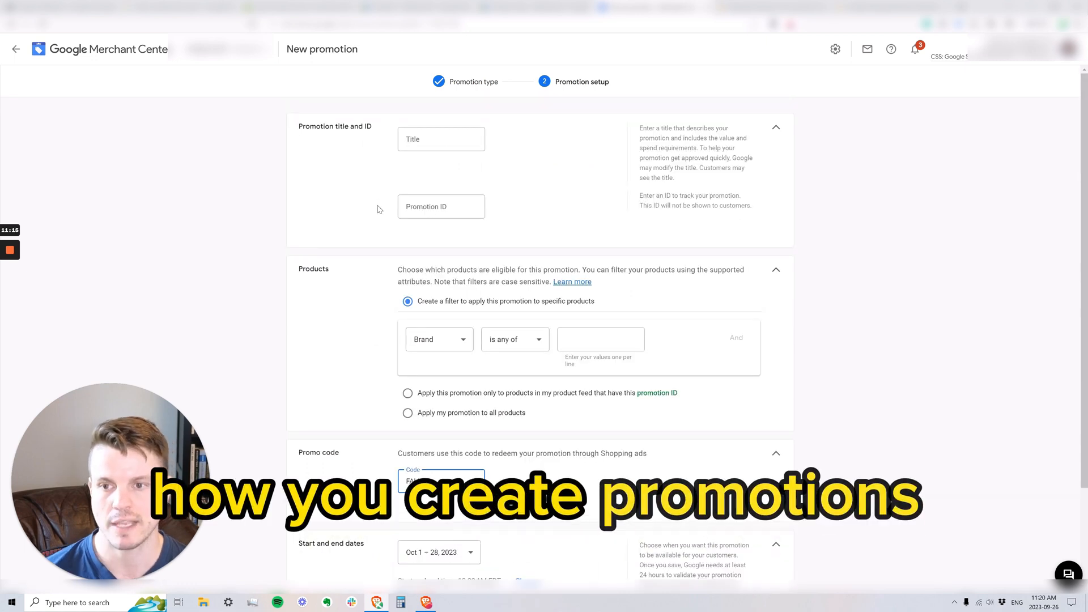
{"action": "scroll", "coordinate": [325, 498], "scroll_direction": "down", "scroll_amount": 2}
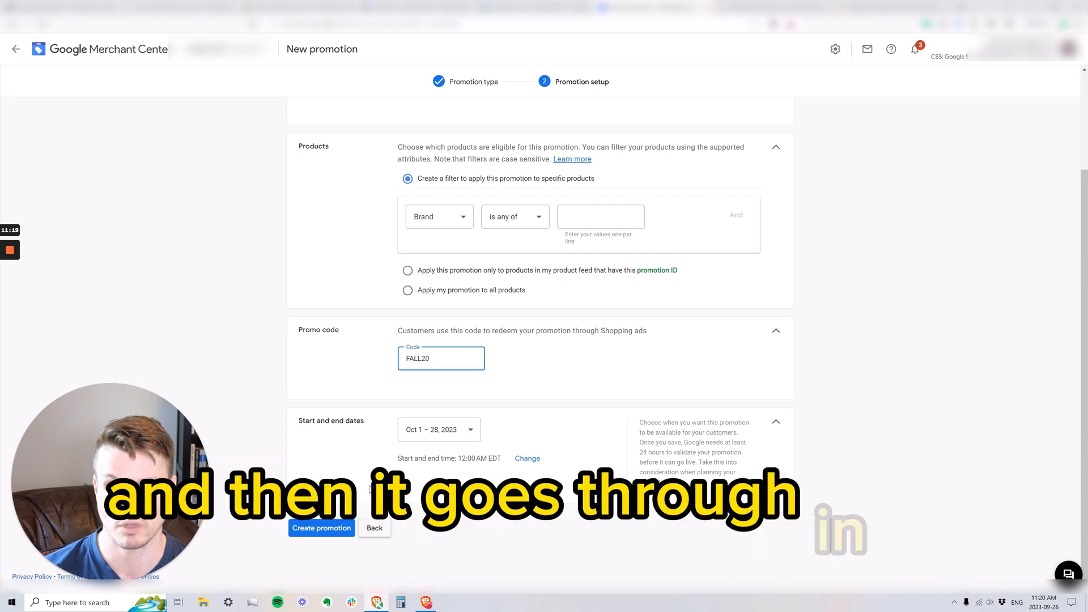
{"action": "scroll", "coordinate": [476, 324], "scroll_direction": "up", "scroll_amount": 2}
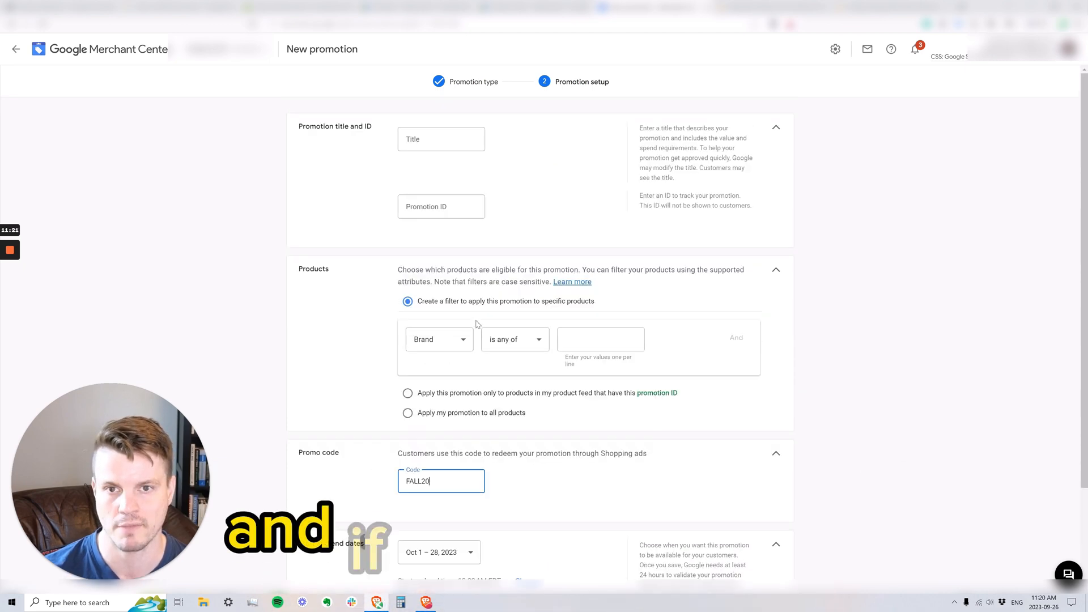
Go back from the promotion setup to the promotion type and cancel the new promotion
{"action": "left_click", "coordinate": [433, 138]}
{"action": "scroll", "coordinate": [407, 394], "scroll_direction": "down", "scroll_amount": 2}
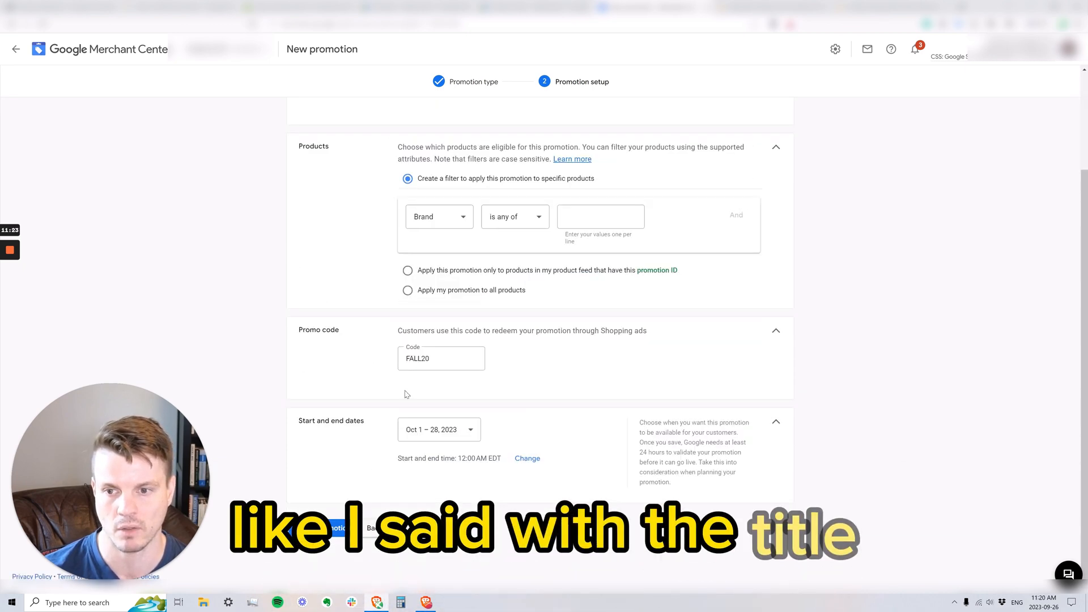
{"action": "left_click", "coordinate": [374, 528]}
{"action": "scroll", "coordinate": [351, 533], "scroll_direction": "down", "scroll_amount": 3}
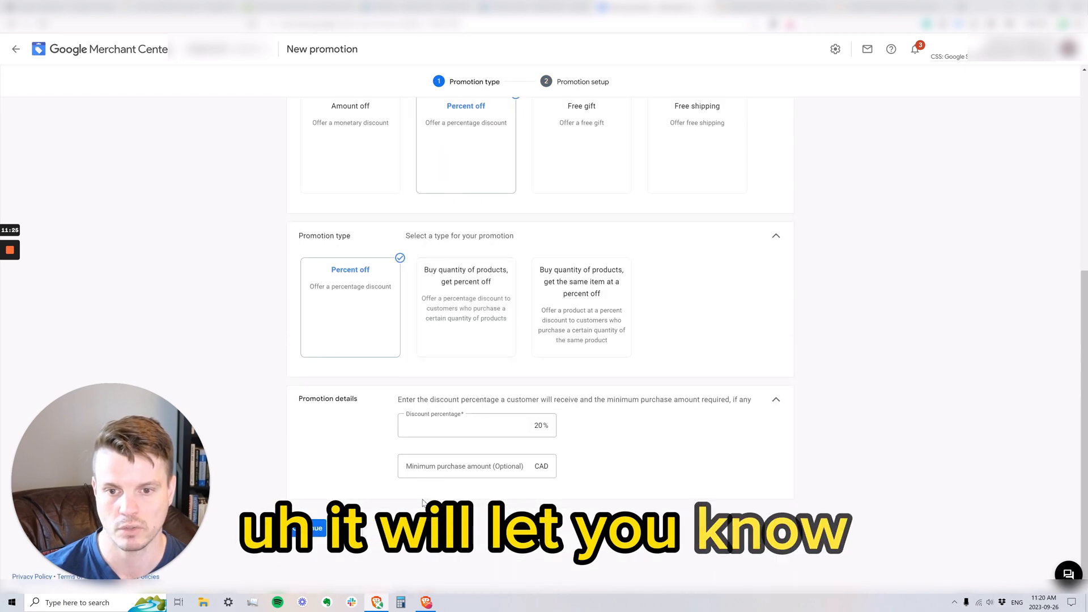
{"action": "left_click", "coordinate": [343, 529]}
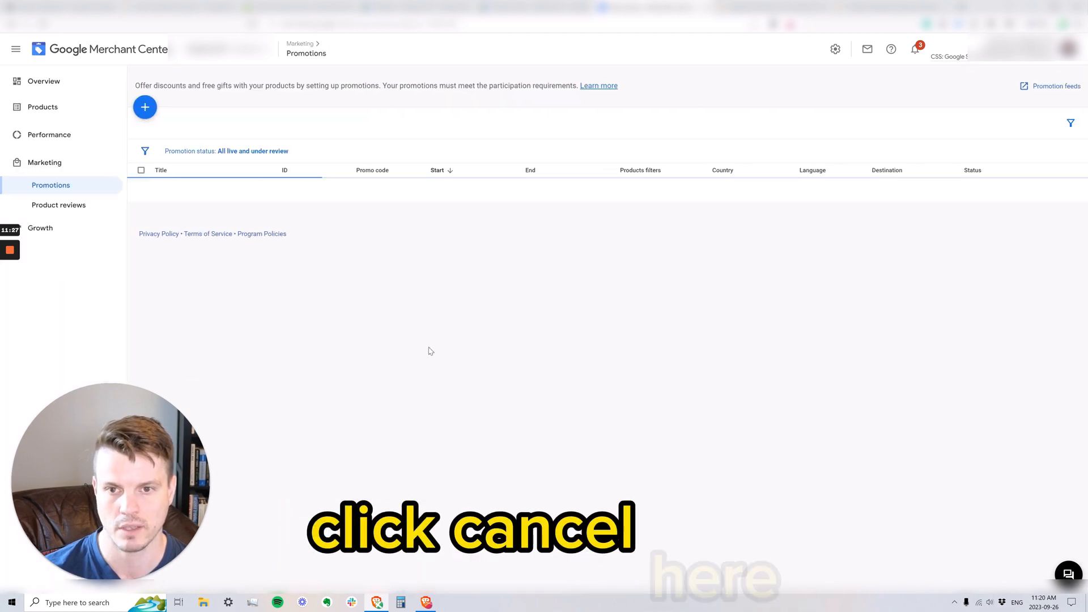
Show all products, widen the Item ID column, and look up the full item IDs of the first products
{"action": "left_click", "coordinate": [43, 106]}
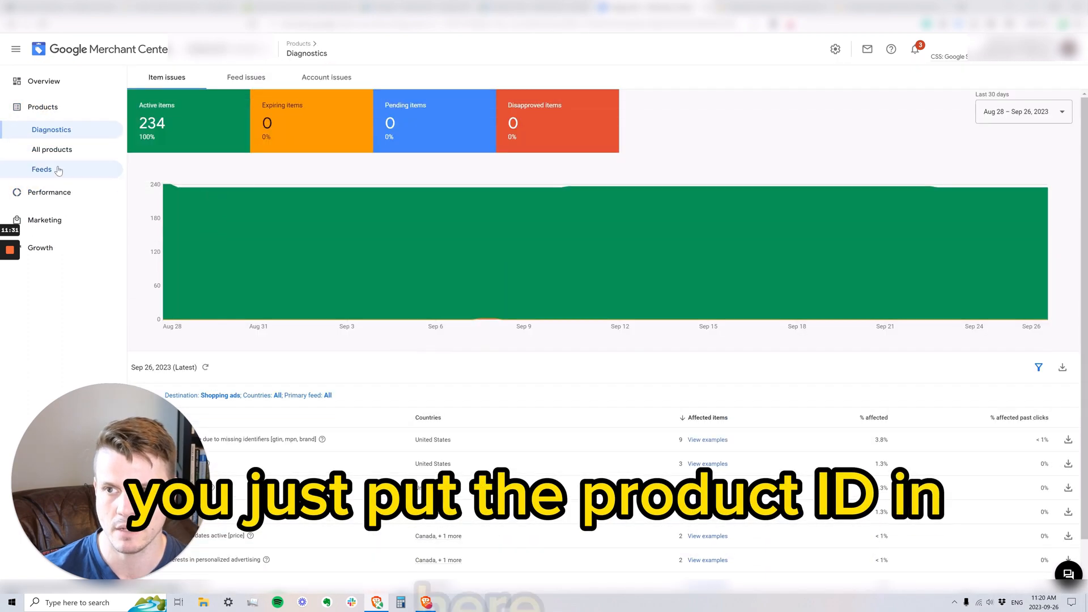
{"action": "left_click", "coordinate": [52, 149]}
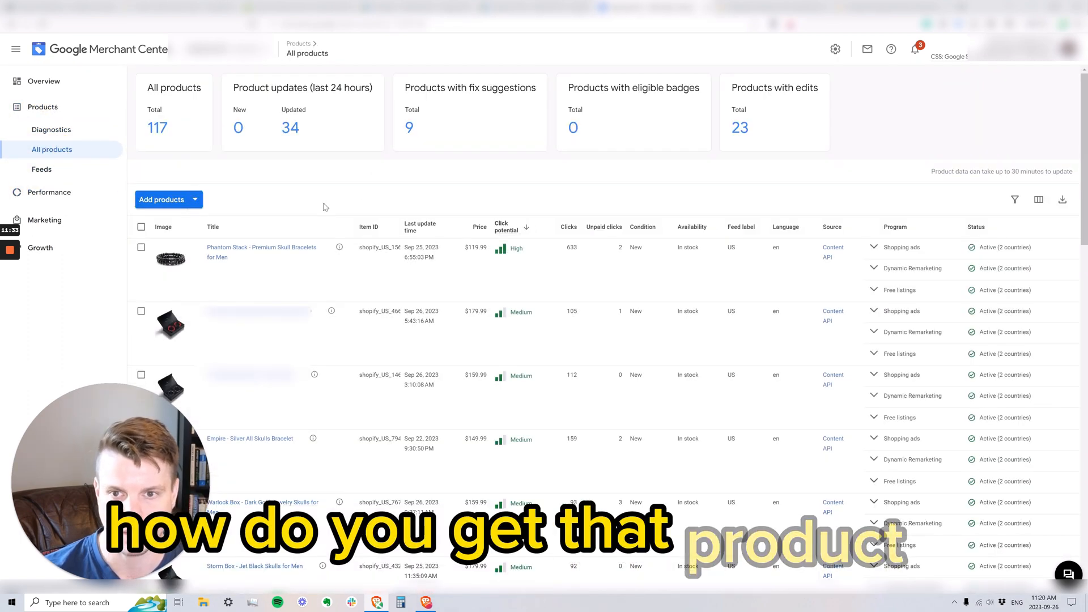
{"action": "left_click_drag", "start_coordinate": [400, 222], "coordinate": [512, 223]}
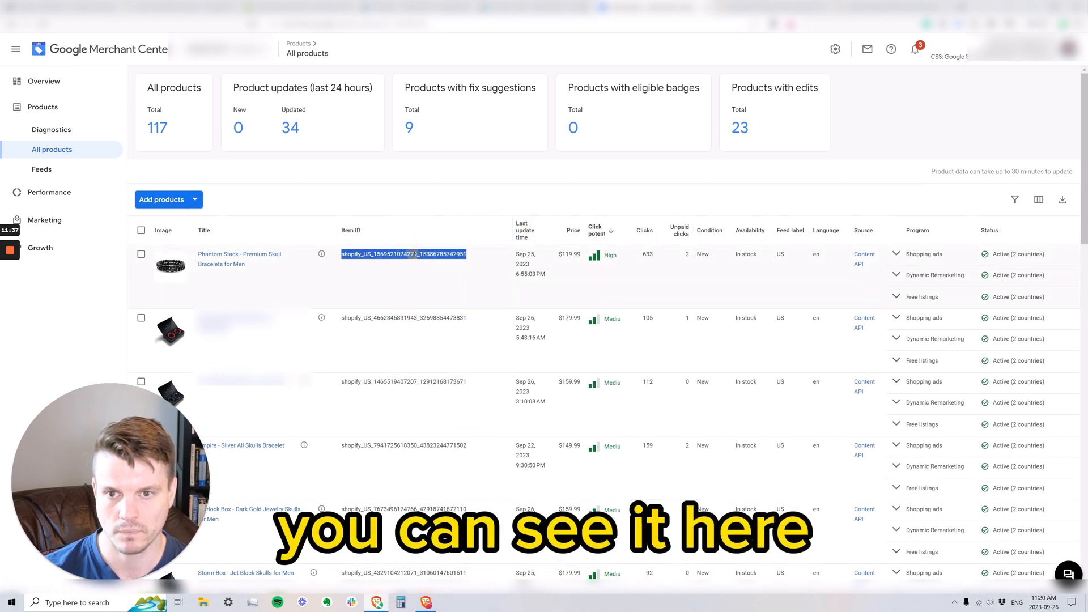
{"action": "double_click", "coordinate": [398, 318]}
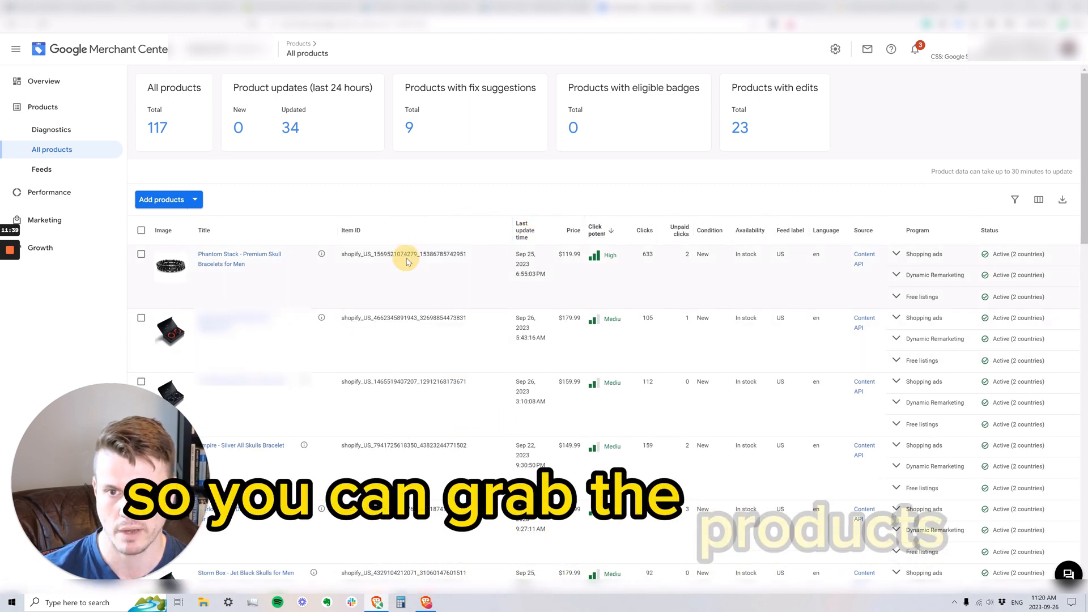
{"action": "double_click", "coordinate": [404, 254]}
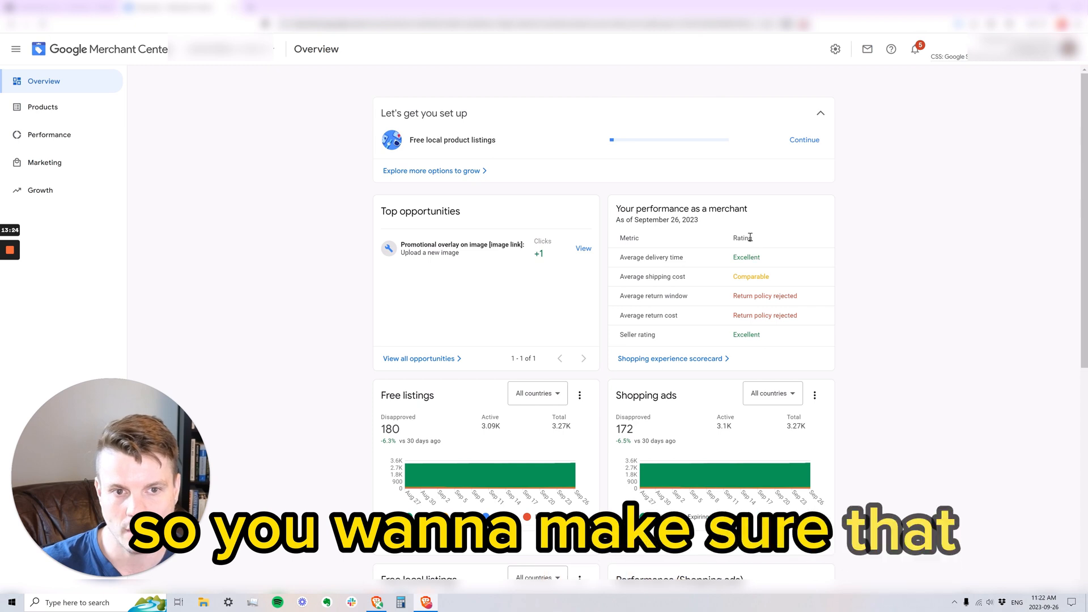
Examine the merchant performance ratings for delivery, returns and seller rating in the account overview
{"action": "left_click_drag", "start_coordinate": [736, 257], "coordinate": [774, 257]}
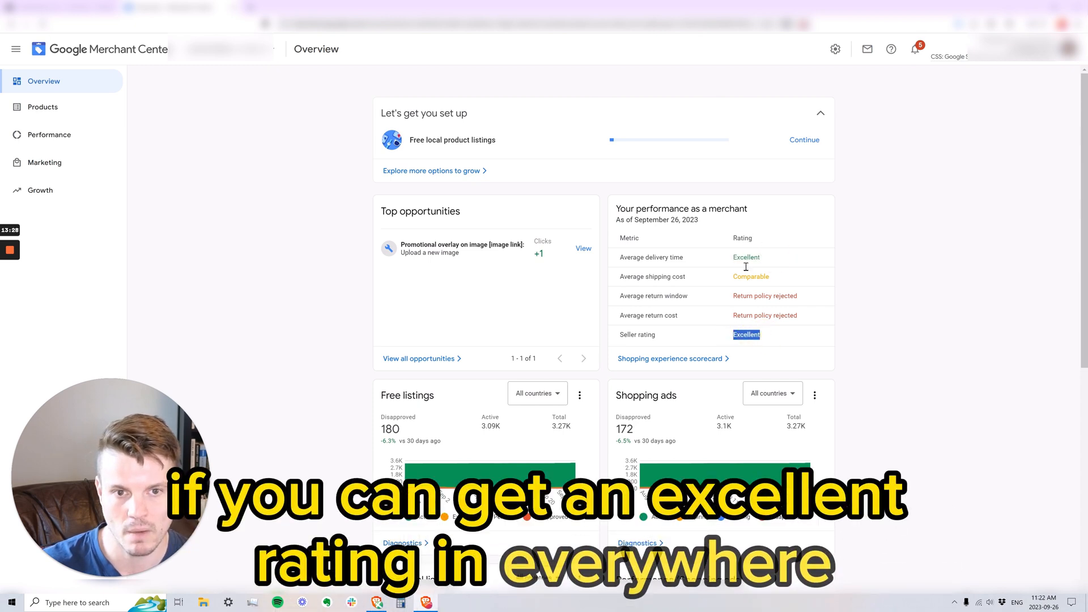
{"action": "left_click", "coordinate": [753, 294]}
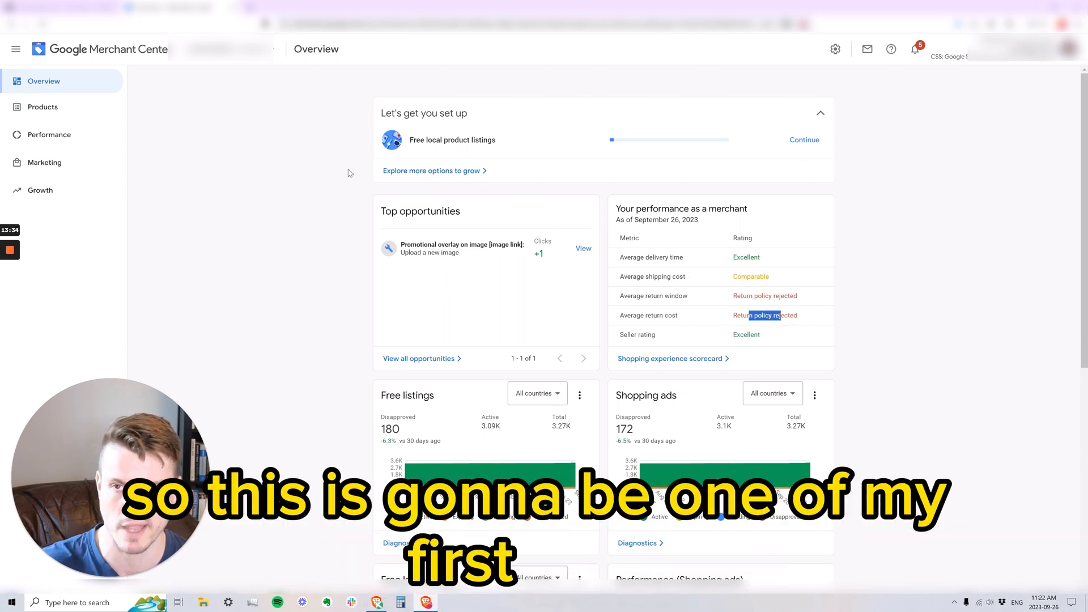
Open the product diagnostics and examine the red errors and yellow warnings in the item issues list
{"action": "left_click", "coordinate": [73, 113]}
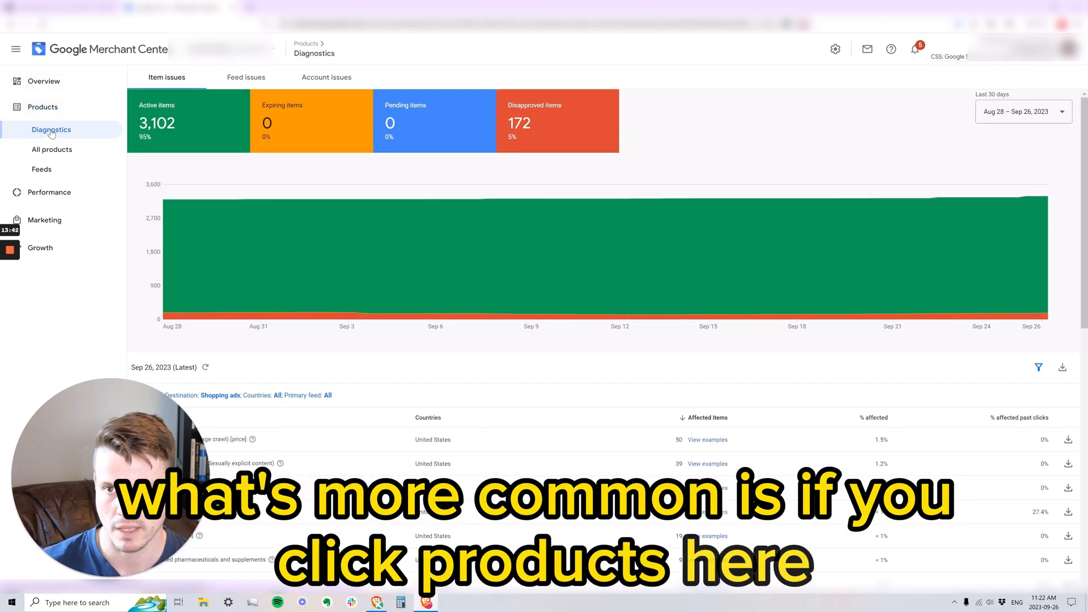
{"action": "scroll", "coordinate": [238, 195], "scroll_direction": "down", "scroll_amount": 5}
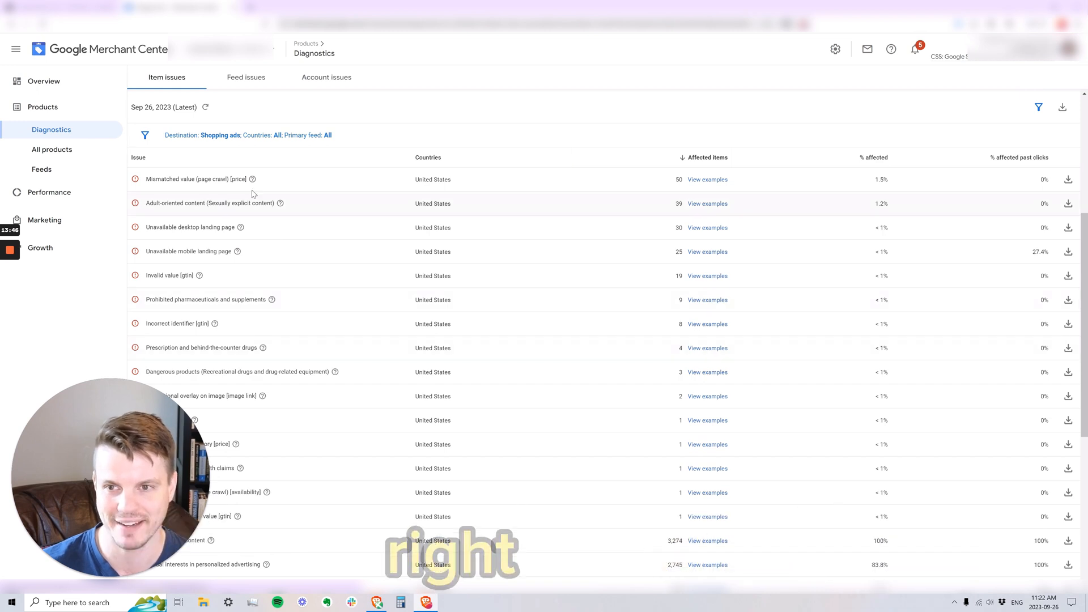
{"action": "scroll", "coordinate": [251, 188], "scroll_direction": "down", "scroll_amount": 2}
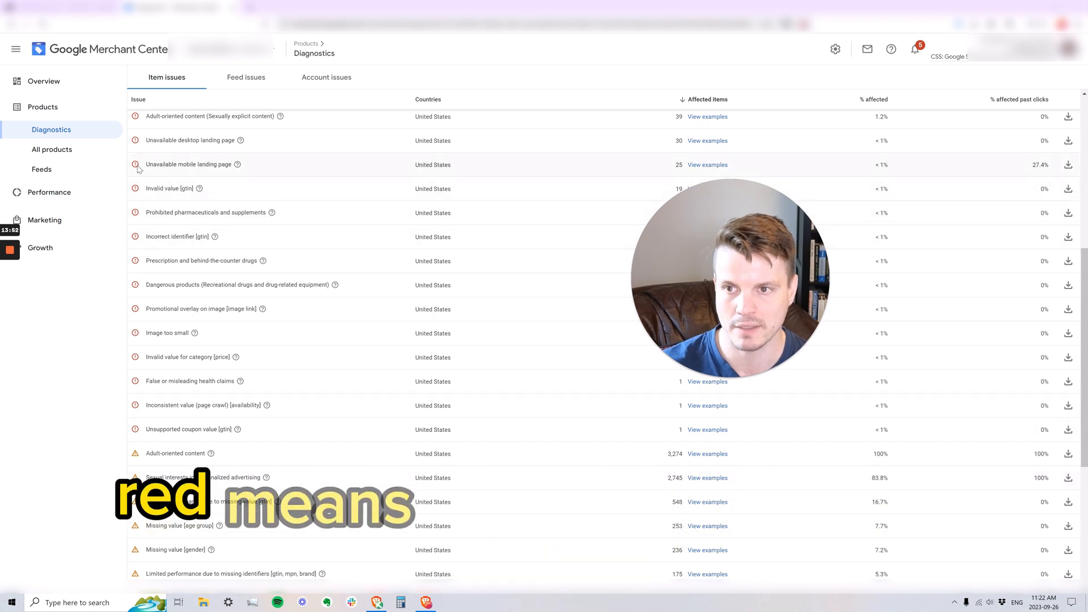
{"action": "scroll", "coordinate": [437, 211], "scroll_direction": "up", "scroll_amount": 2}
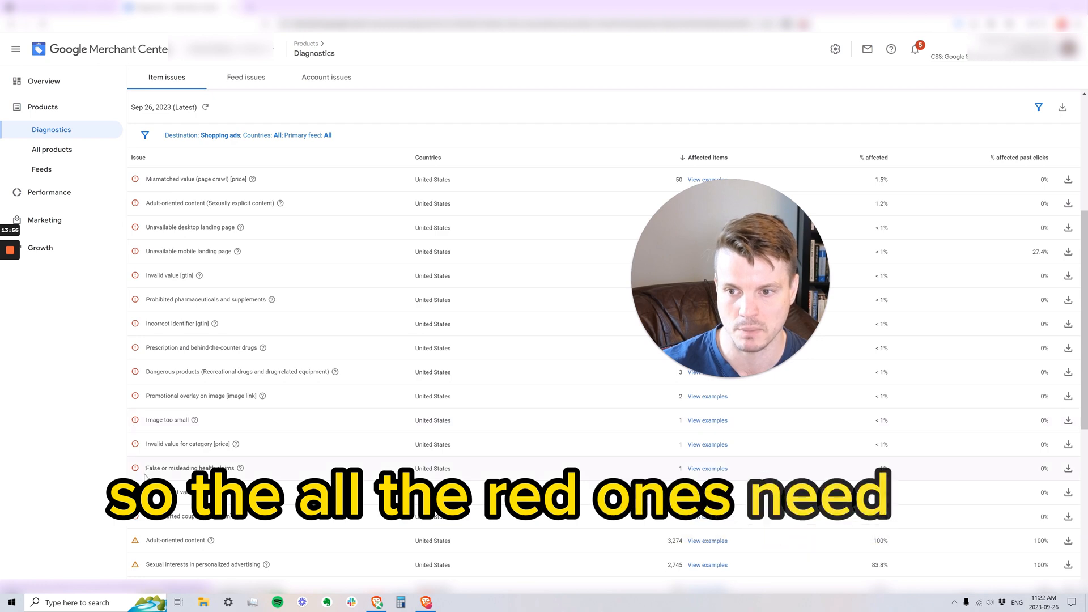
{"action": "scroll", "coordinate": [146, 456], "scroll_direction": "down", "scroll_amount": 3}
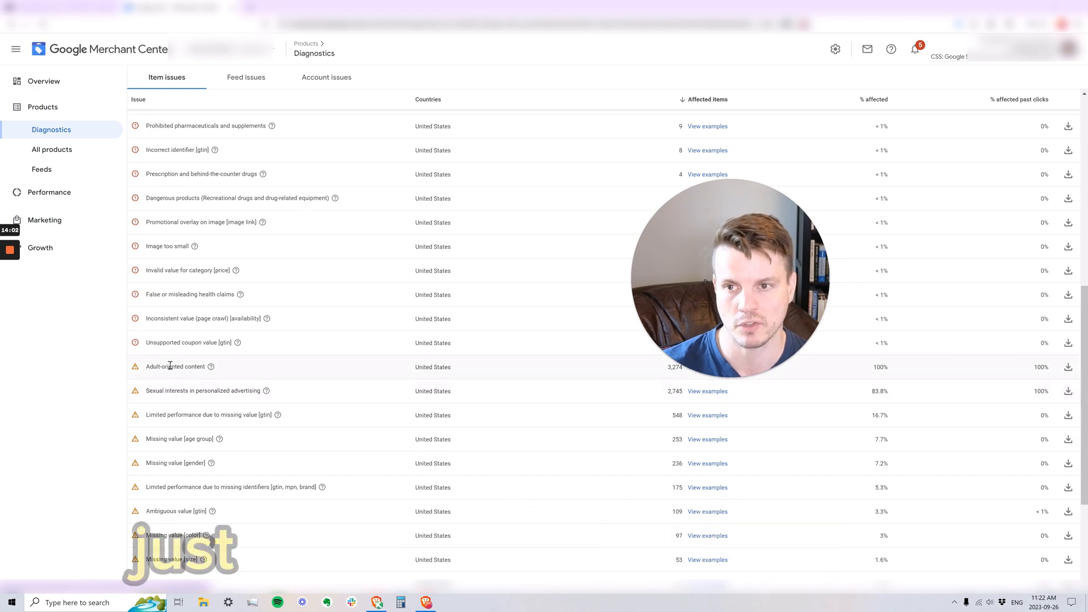
{"action": "scroll", "coordinate": [169, 367], "scroll_direction": "up", "scroll_amount": 5}
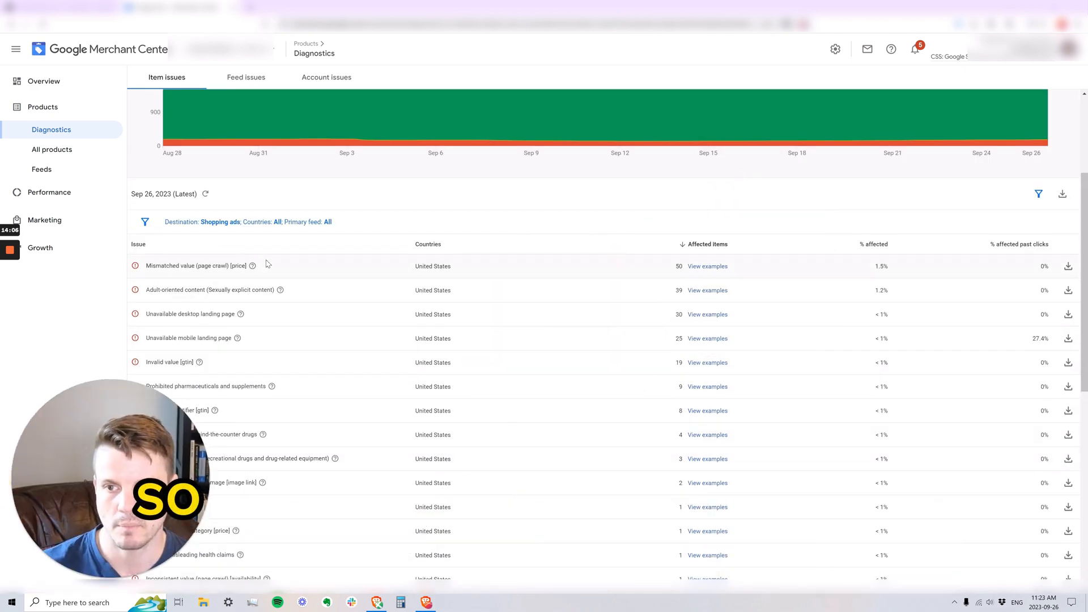
Check the explanation and example items for the mismatched price issue, and return to the item issues list
{"action": "mouse_move", "coordinate": [253, 267]}
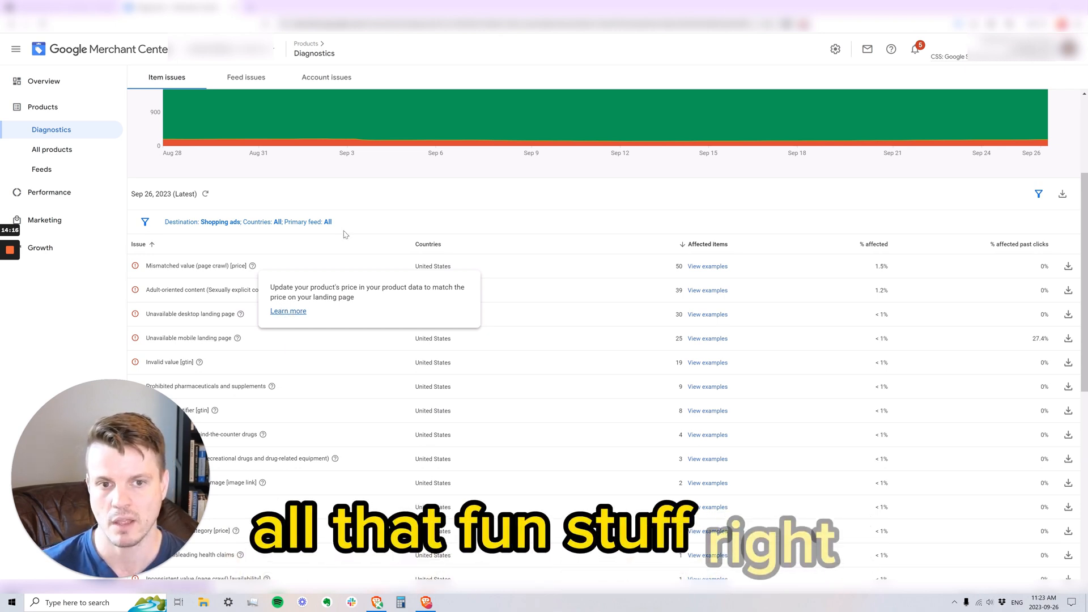
{"action": "left_click", "coordinate": [706, 266]}
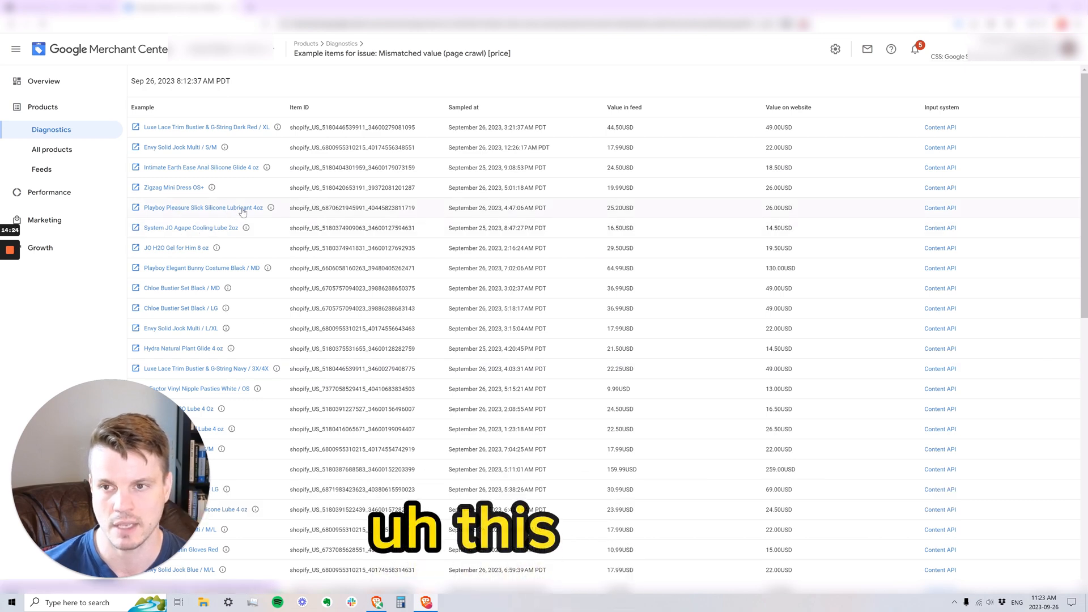
{"action": "key", "text": "alt+Left"}
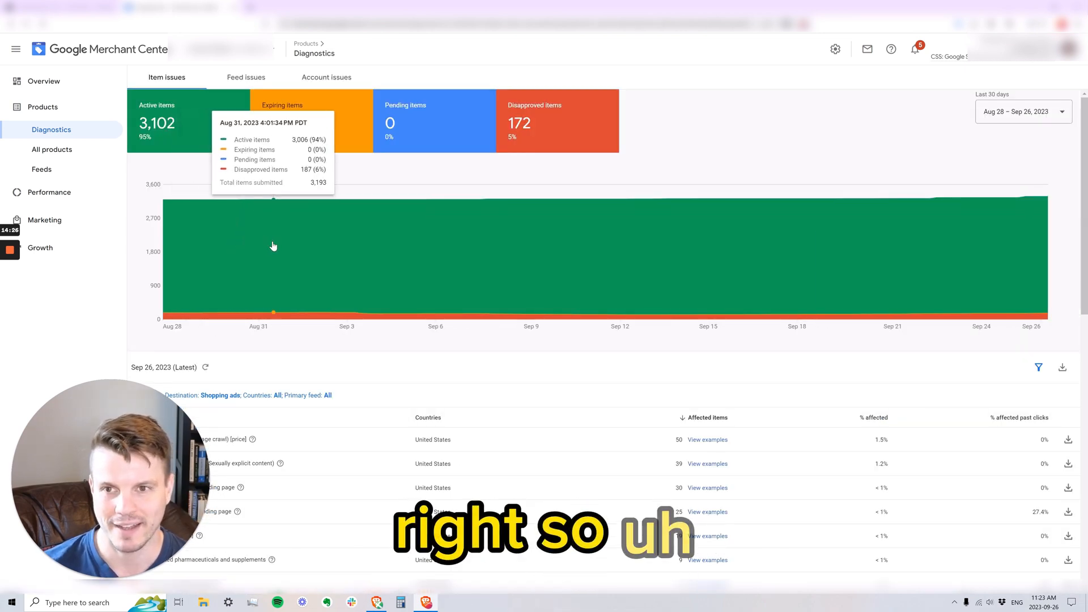
{"action": "mouse_move", "coordinate": [202, 141]}
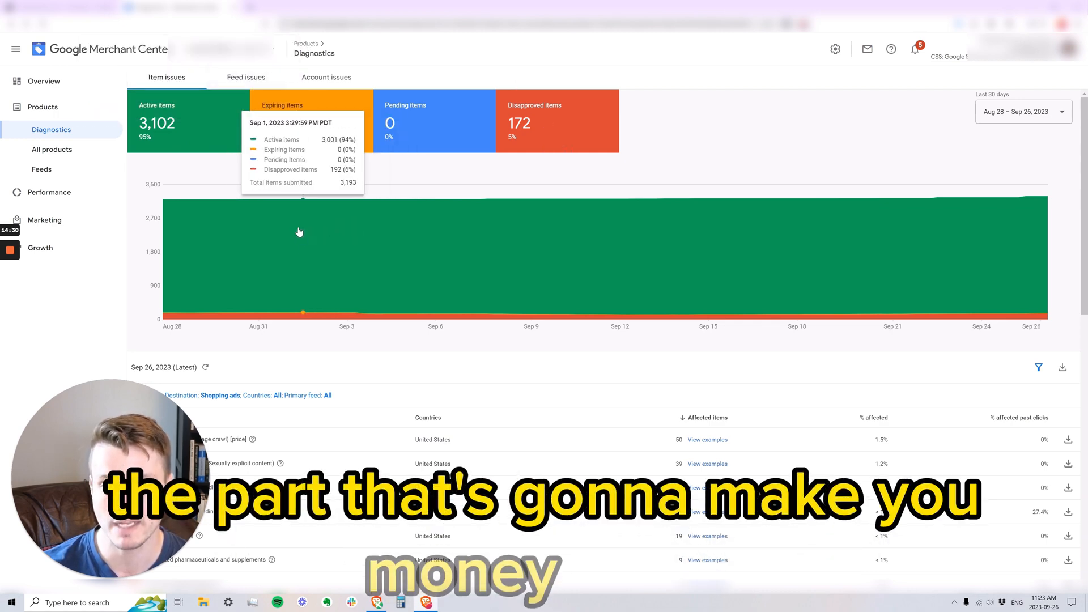
{"action": "scroll", "coordinate": [267, 184], "scroll_direction": "down", "scroll_amount": 5}
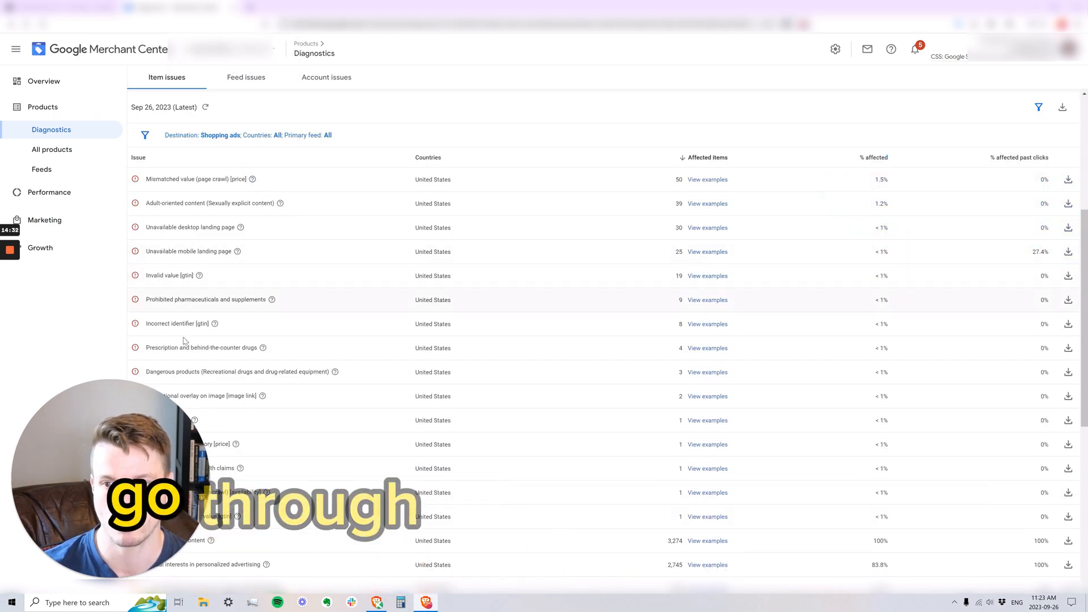
Examine the item issues list for identifier problems, focusing on the Incorrect identifier [gtin] error
{"action": "scroll", "coordinate": [219, 295], "scroll_direction": "down", "scroll_amount": 6}
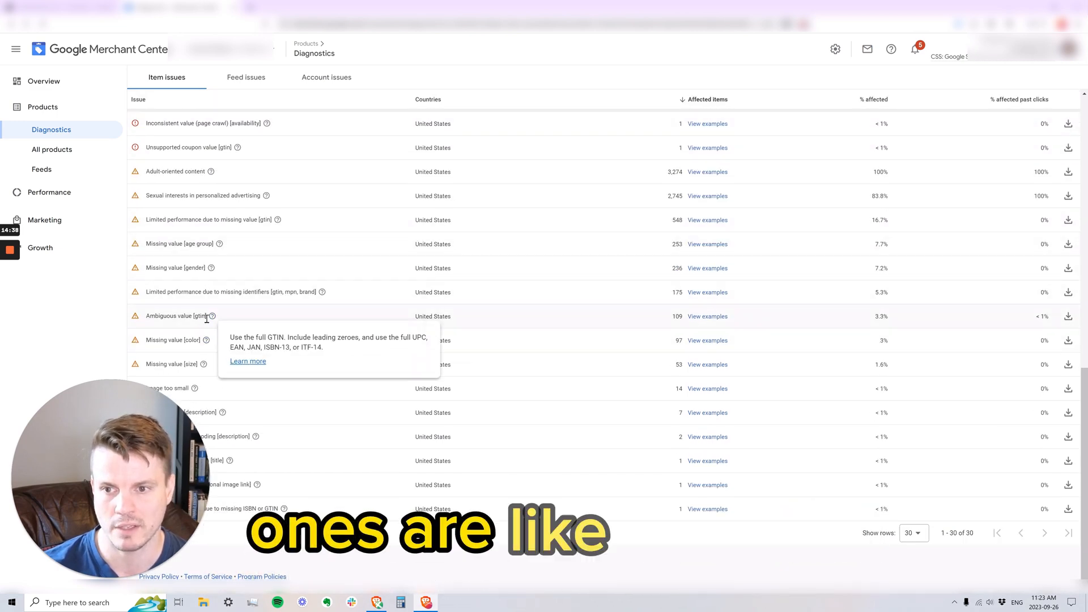
{"action": "scroll", "coordinate": [202, 330], "scroll_direction": "up", "scroll_amount": 2}
{"action": "scroll", "coordinate": [201, 330], "scroll_direction": "up", "scroll_amount": 2}
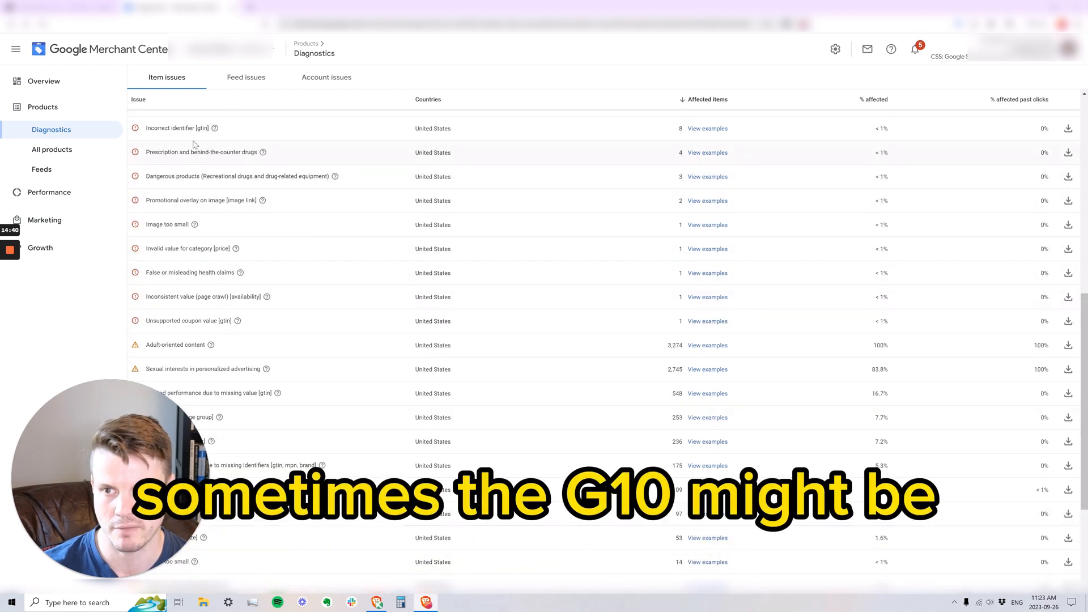
{"action": "left_click_drag", "start_coordinate": [163, 129], "coordinate": [209, 129]}
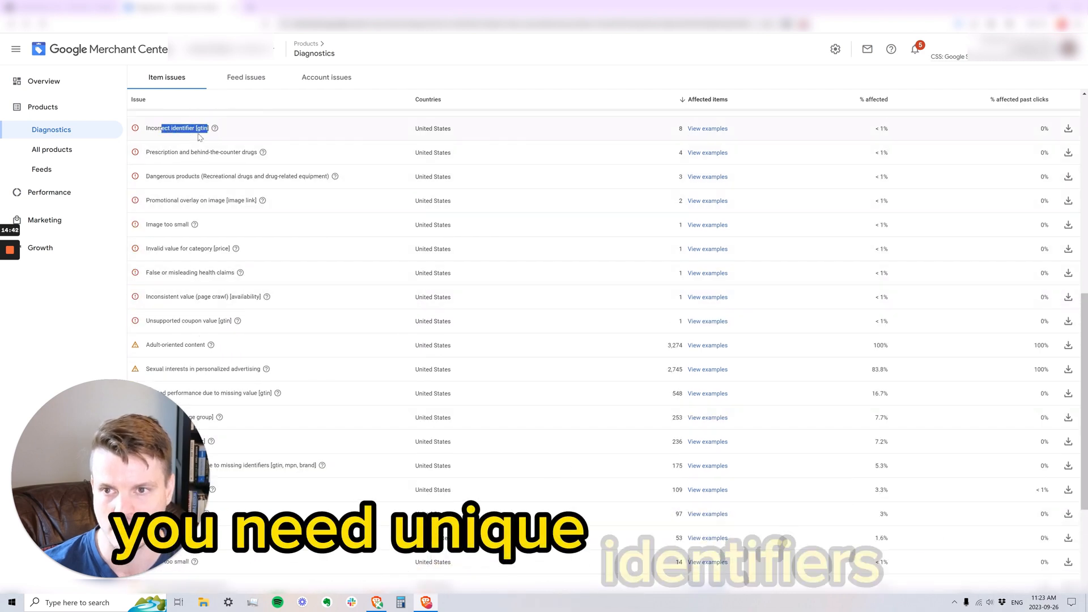
{"action": "left_click", "coordinate": [202, 130]}
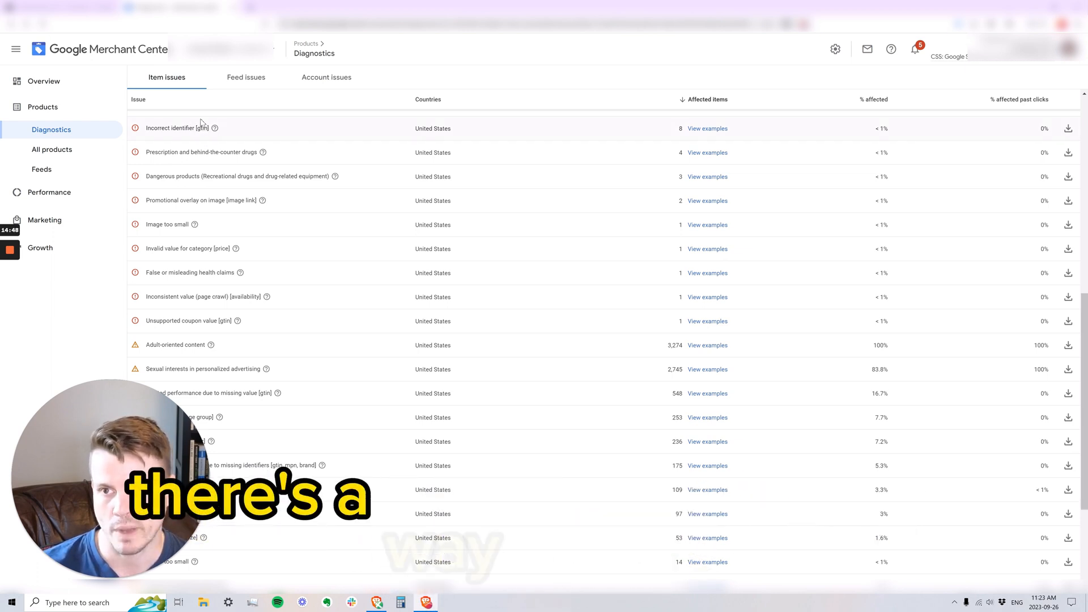
Examine the missing attribute warnings in the item issues list, including gender, color and size
{"action": "scroll", "coordinate": [218, 136], "scroll_direction": "down", "scroll_amount": 3}
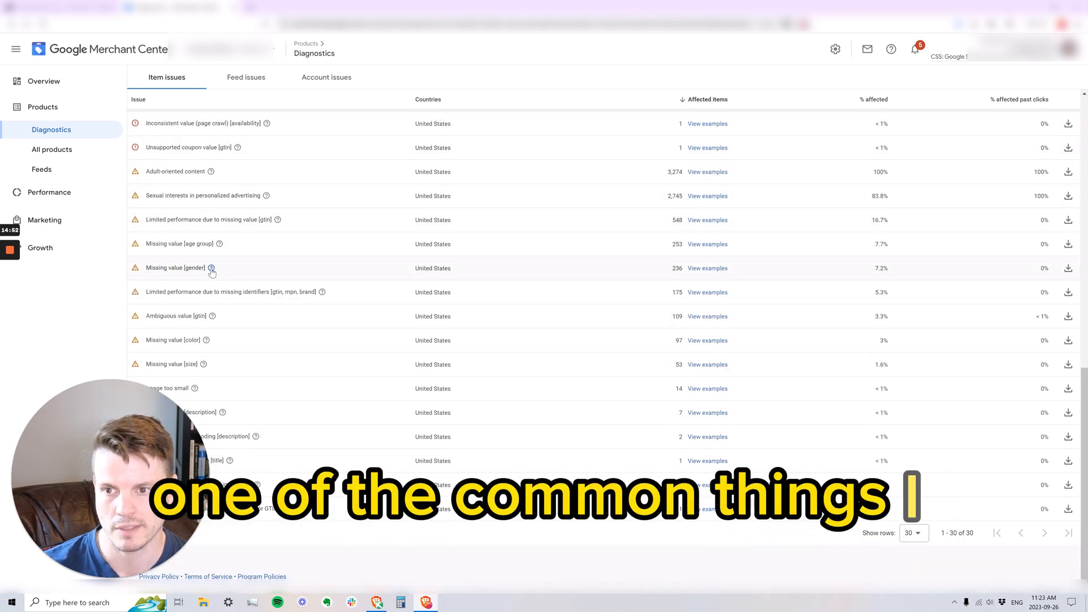
{"action": "double_click", "coordinate": [190, 340]}
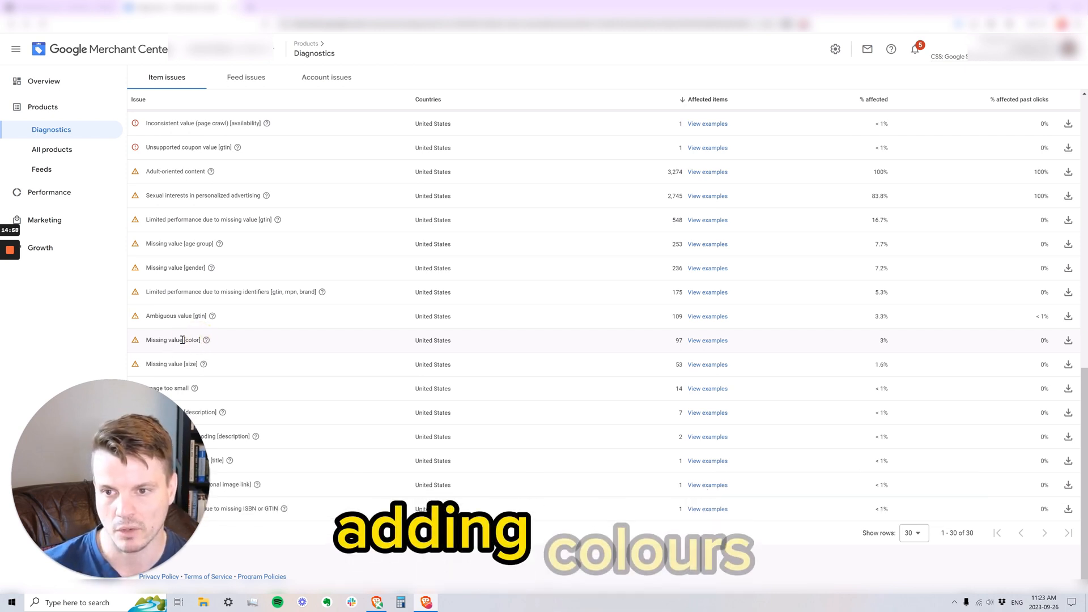
{"action": "double_click", "coordinate": [193, 363]}
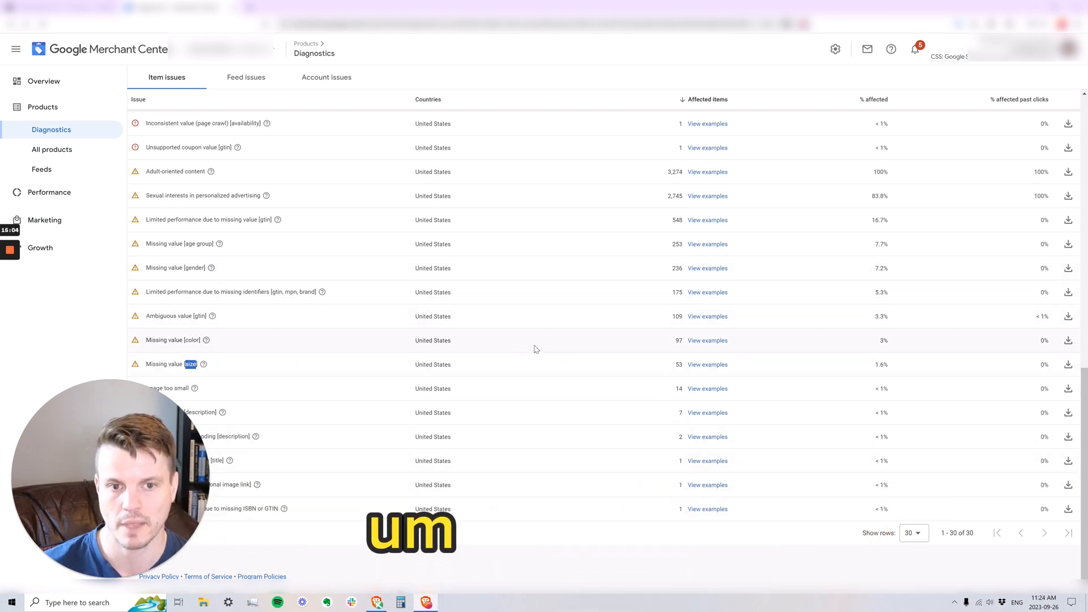
{"action": "scroll", "coordinate": [392, 341], "scroll_direction": "up", "scroll_amount": 3}
{"action": "scroll", "coordinate": [656, 367], "scroll_direction": "down", "scroll_amount": 3}
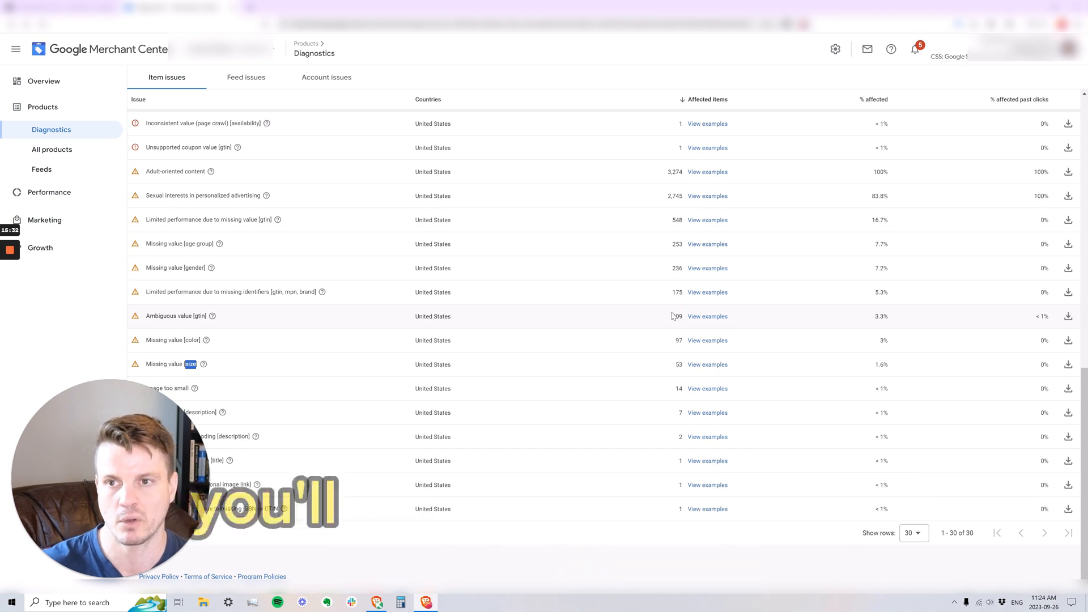
Check the primary and supplemental product feeds, and return to the diagnostics to review the item issues
{"action": "left_click", "coordinate": [43, 174]}
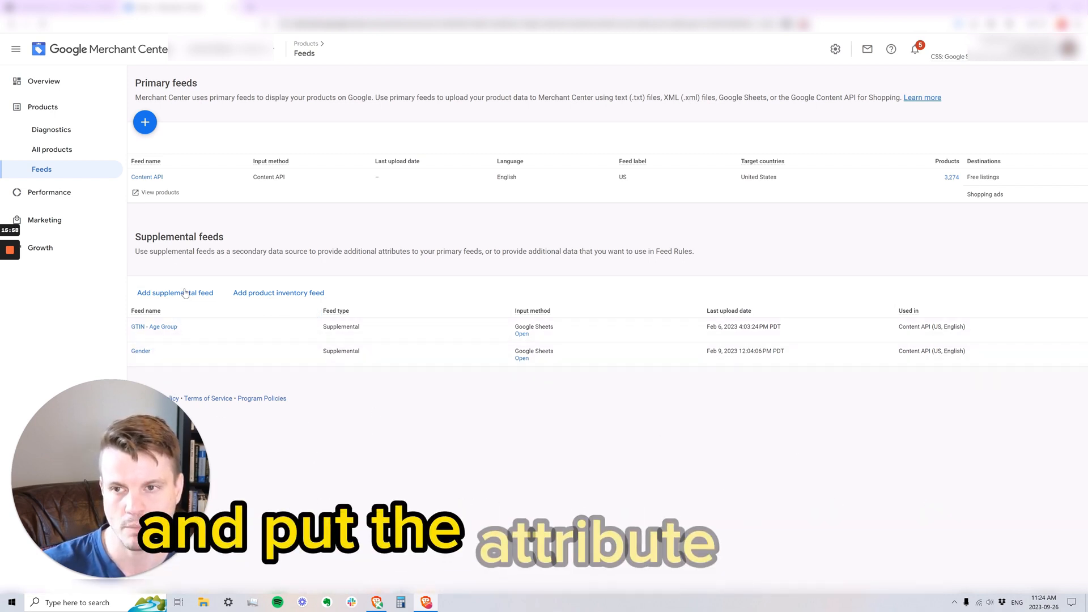
{"action": "left_click", "coordinate": [51, 138]}
{"action": "scroll", "coordinate": [298, 356], "scroll_direction": "down", "scroll_amount": 5}
{"action": "scroll", "coordinate": [299, 356], "scroll_direction": "down", "scroll_amount": 5}
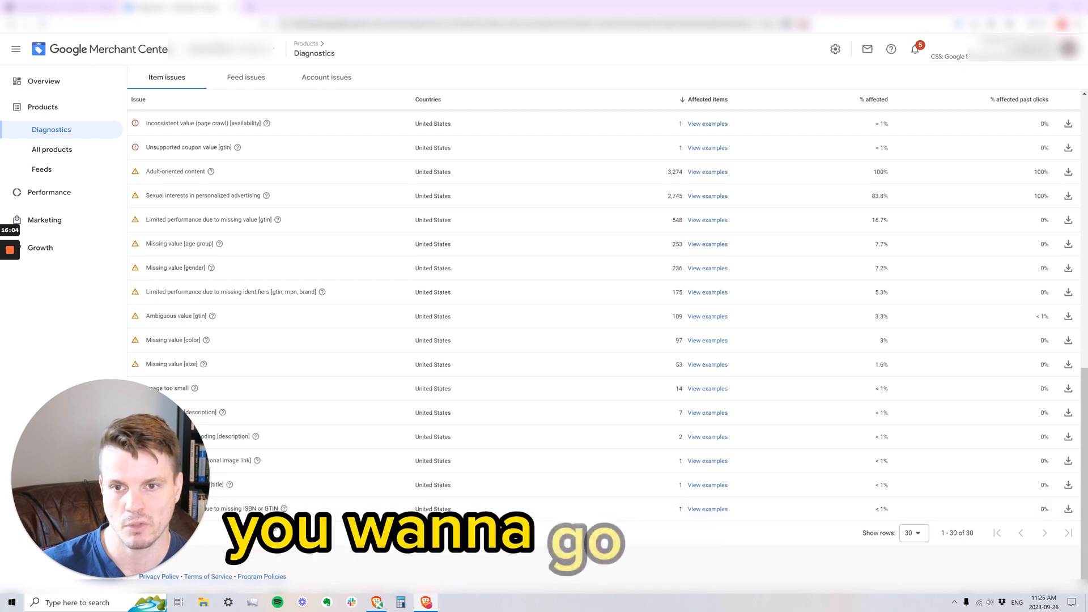
{"action": "scroll", "coordinate": [383, 340], "scroll_direction": "up", "scroll_amount": 9}
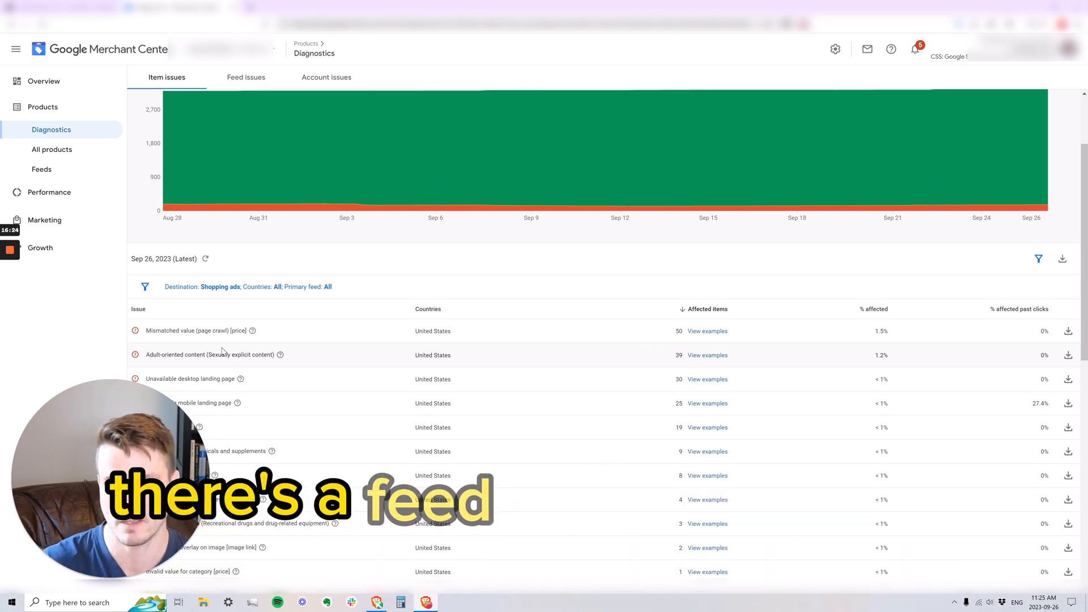
Switch to the other Merchant Center account and look at its account overview
{"action": "key", "text": "alt+Tab"}
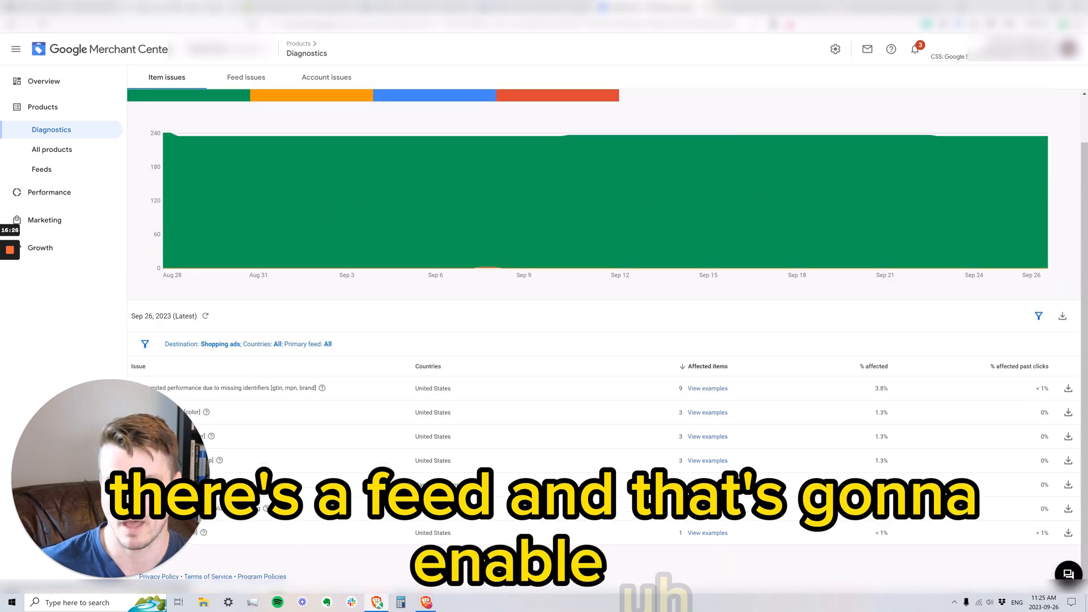
{"action": "left_click", "coordinate": [173, 7]}
{"action": "scroll", "coordinate": [334, 363], "scroll_direction": "up", "scroll_amount": 5}
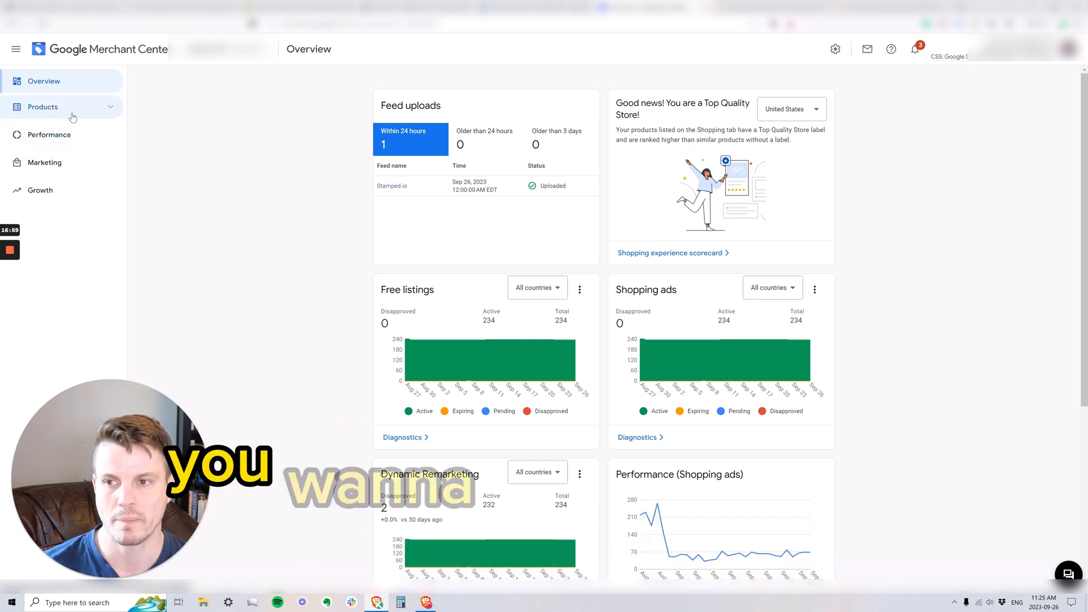
Open the promotions page, view the country selection for a new promotion, and cancel the promotion
{"action": "left_click", "coordinate": [45, 163]}
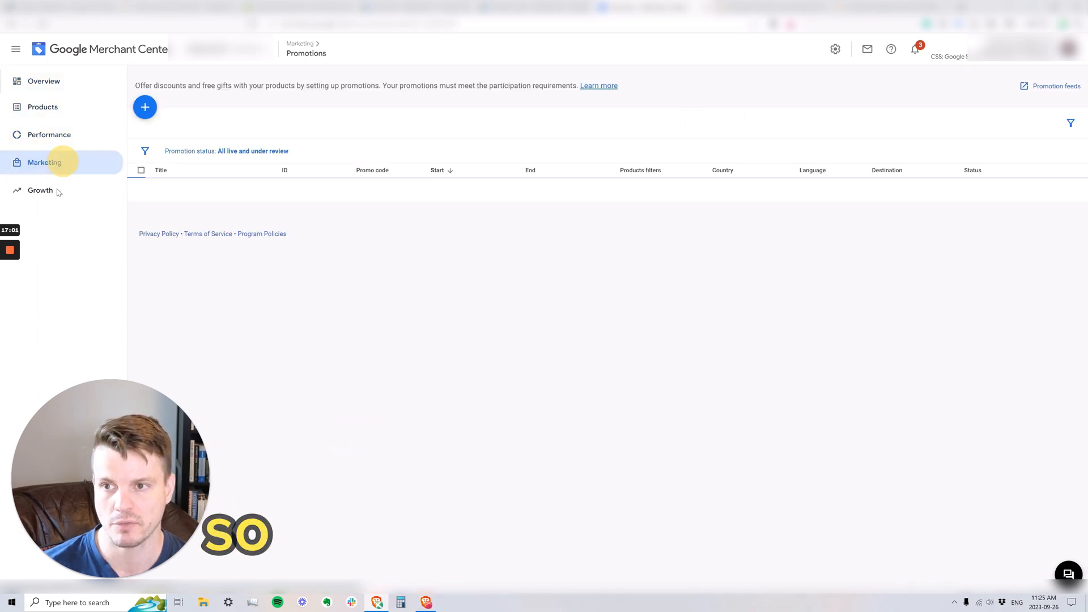
{"action": "left_click", "coordinate": [151, 108]}
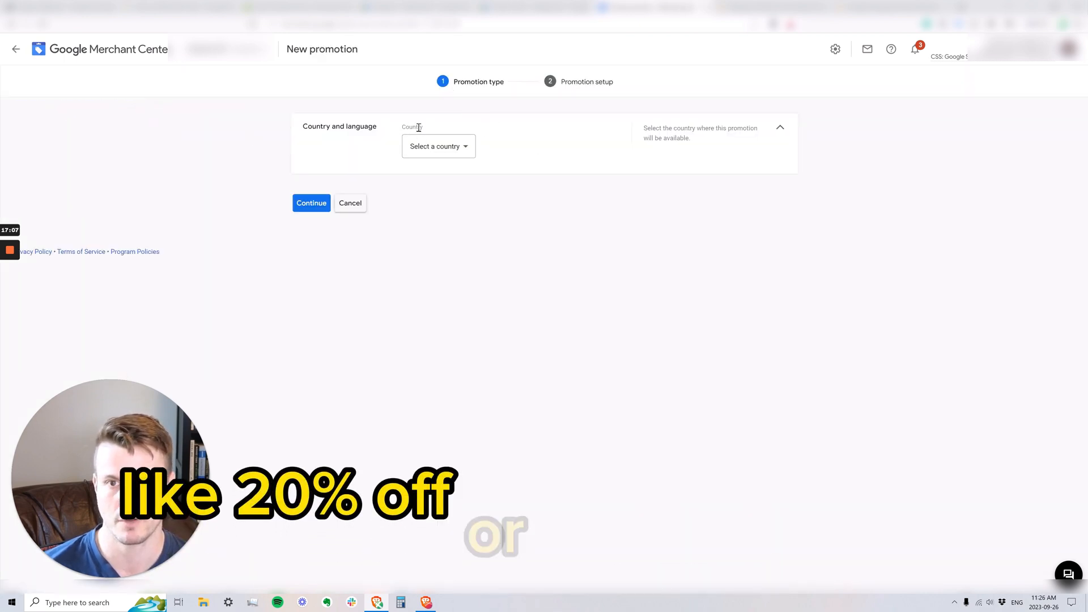
{"action": "left_click", "coordinate": [352, 204]}
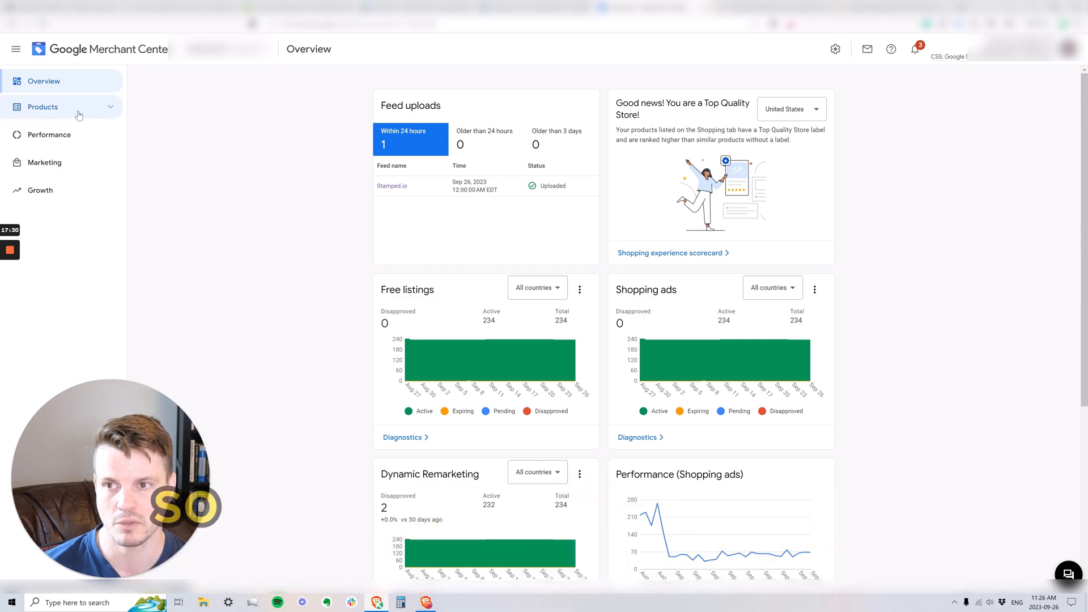
Open this account's product diagnostics and compare its item issues with those of the first Merchant Center account
{"action": "left_click", "coordinate": [77, 110]}
{"action": "scroll", "coordinate": [344, 342], "scroll_direction": "down", "scroll_amount": 1}
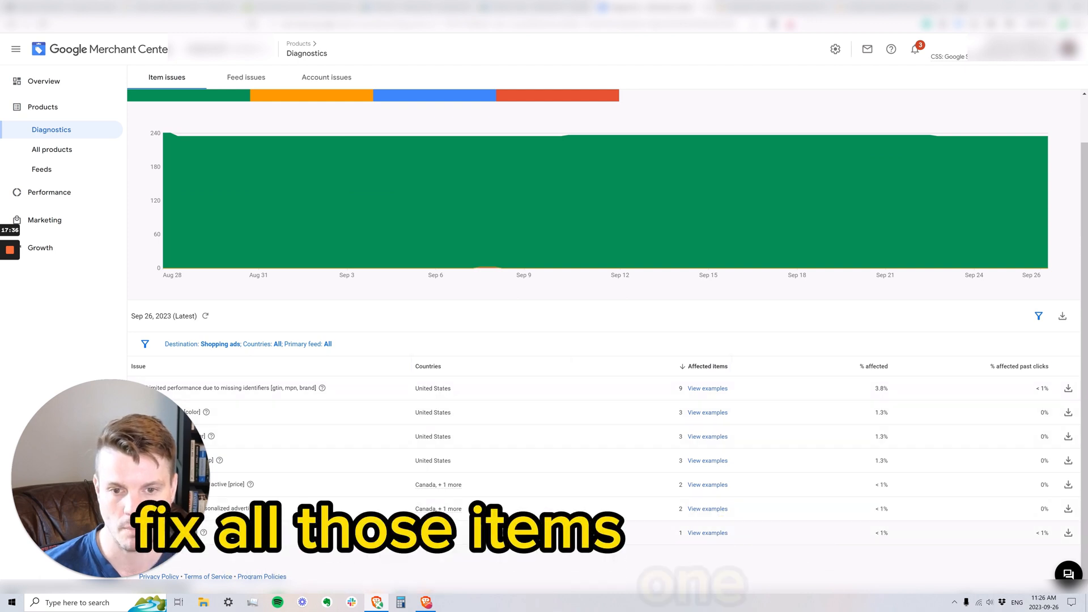
{"action": "left_click", "coordinate": [426, 602]}
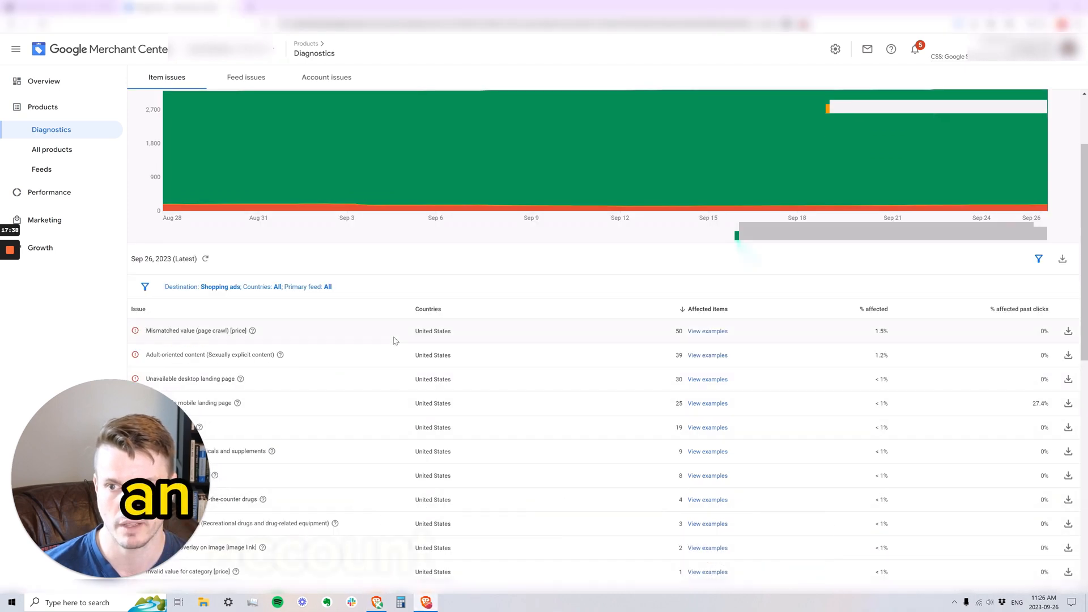
{"action": "scroll", "coordinate": [347, 329], "scroll_direction": "down", "scroll_amount": 2}
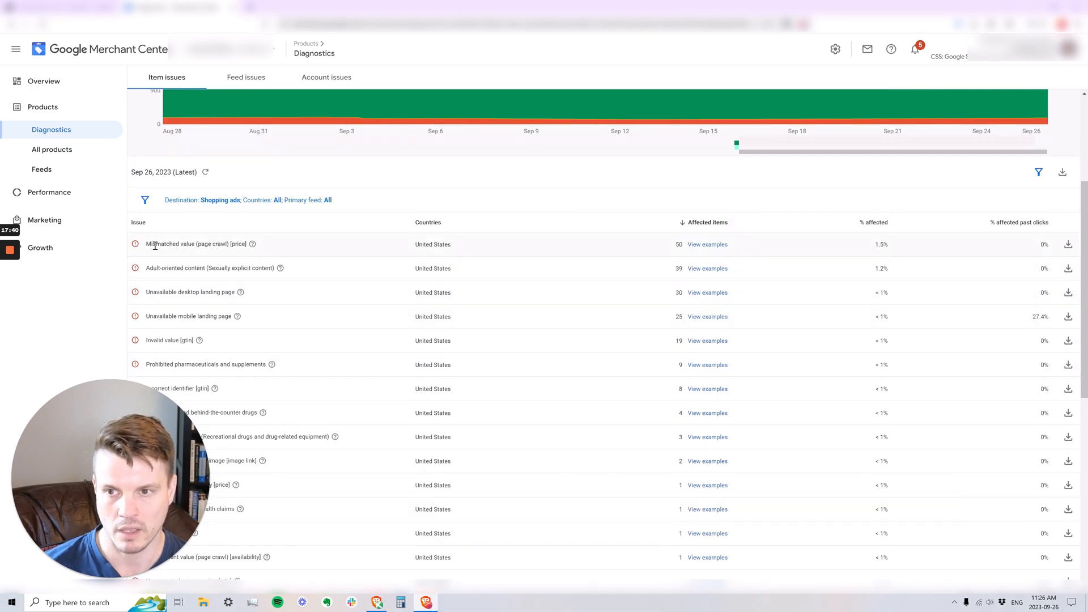
{"action": "scroll", "coordinate": [257, 177], "scroll_direction": "down", "scroll_amount": 3}
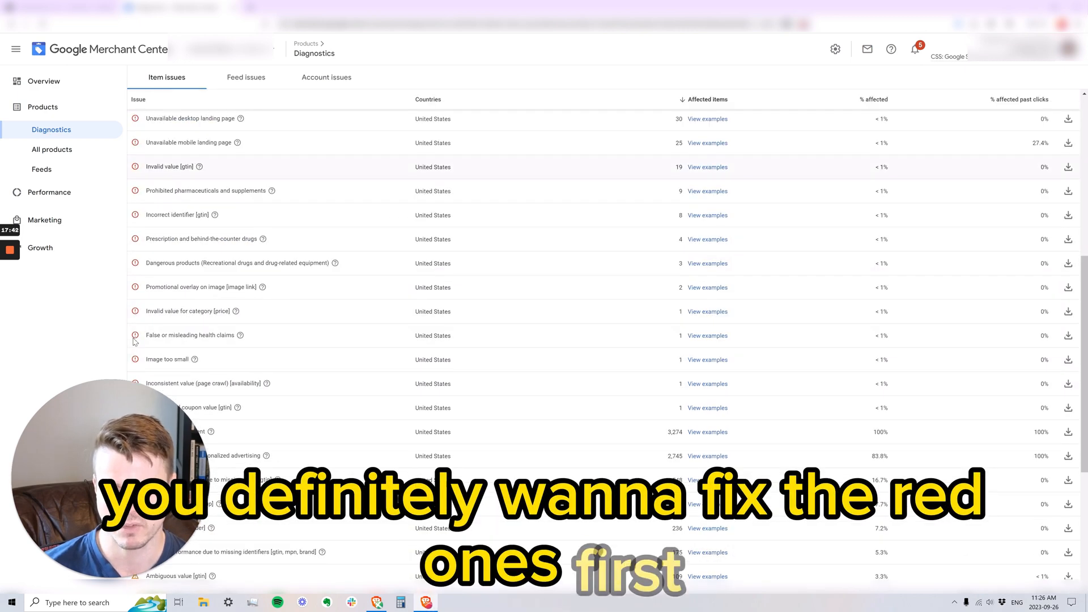
Examine the Unavailable mobile landing page error and the remaining red errors and yellow warnings in the list
{"action": "left_click_drag", "start_coordinate": [146, 143], "coordinate": [232, 146]}
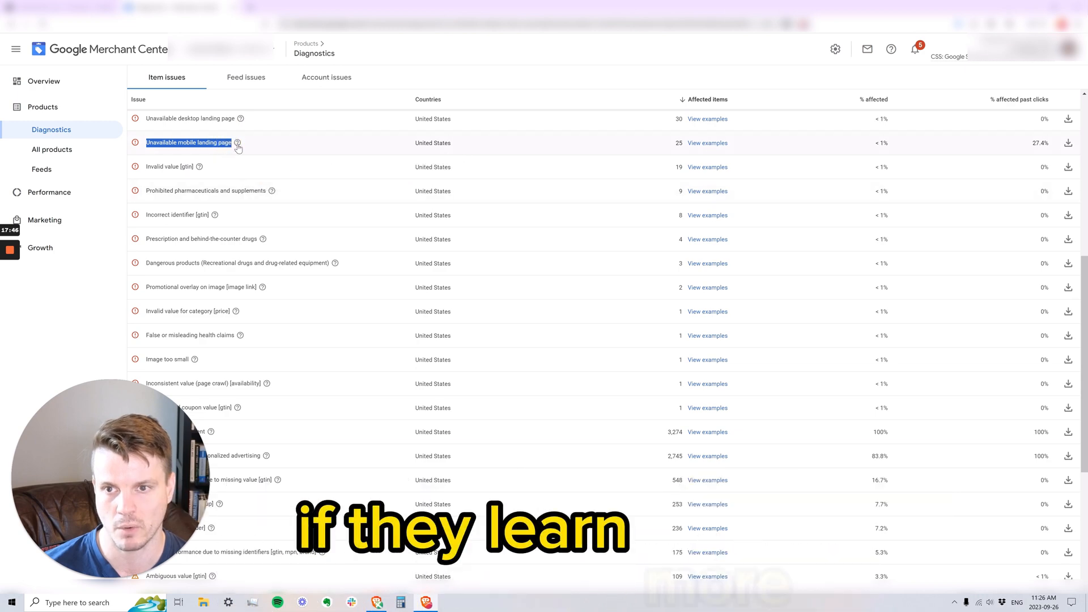
{"action": "scroll", "coordinate": [267, 261], "scroll_direction": "down", "scroll_amount": 5}
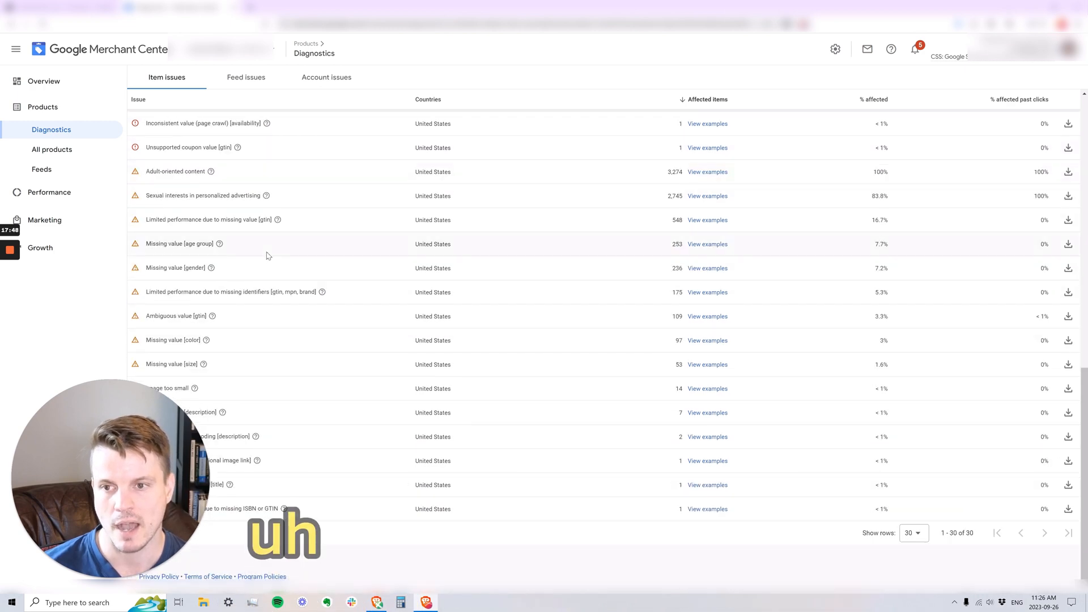
{"action": "scroll", "coordinate": [207, 266], "scroll_direction": "up", "scroll_amount": 6}
{"action": "scroll", "coordinate": [196, 277], "scroll_direction": "down", "scroll_amount": 6}
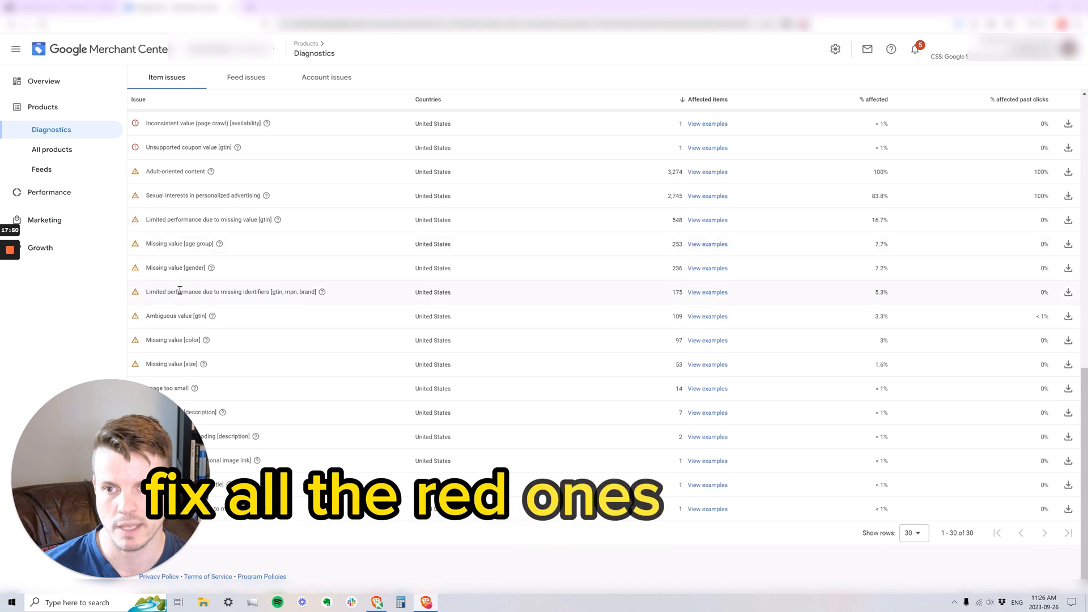